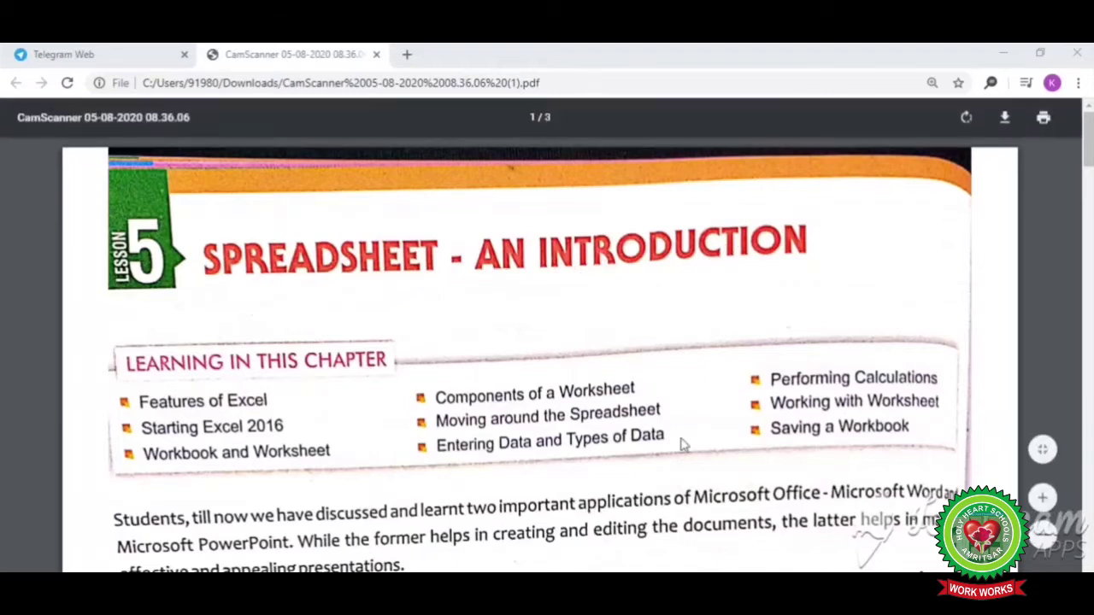
Look through the scanned lesson PDF to the Project Work page with the declamation contest result sheet fields.
{"action": "scroll", "coordinate": [547, 342], "scroll_direction": "down", "scroll_amount": 10}
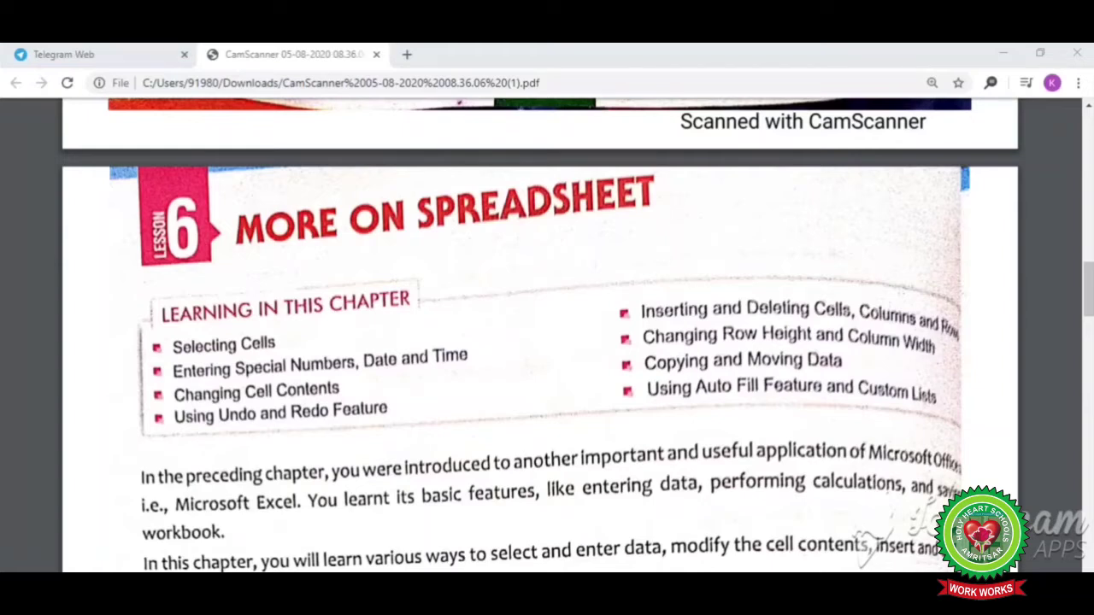
{"action": "scroll", "coordinate": [553, 353], "scroll_direction": "down", "scroll_amount": 10}
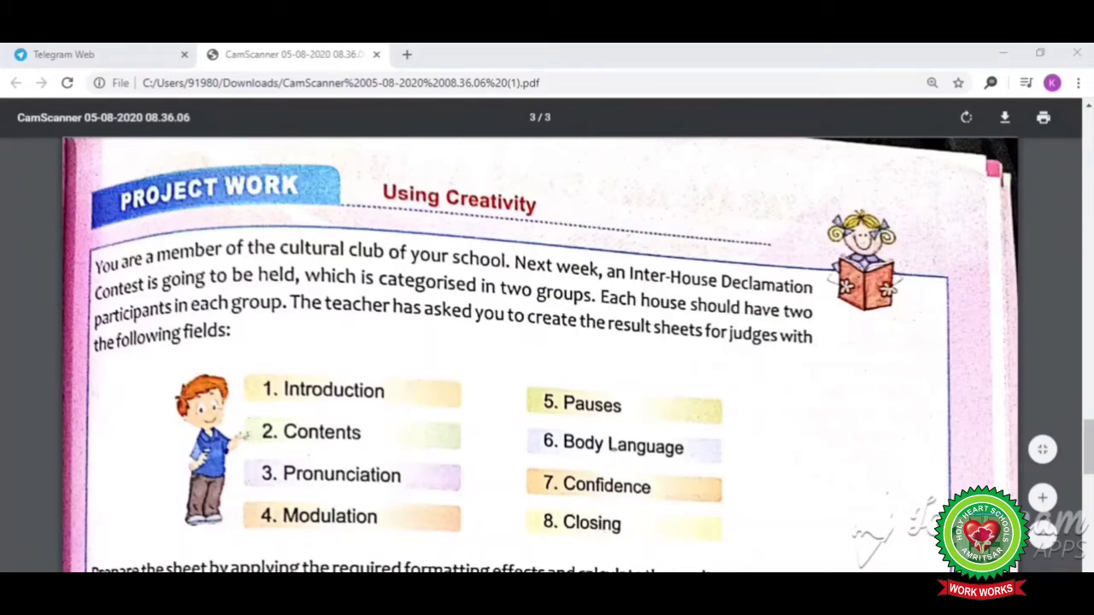
{"action": "scroll", "coordinate": [364, 495], "scroll_direction": "down", "scroll_amount": 1}
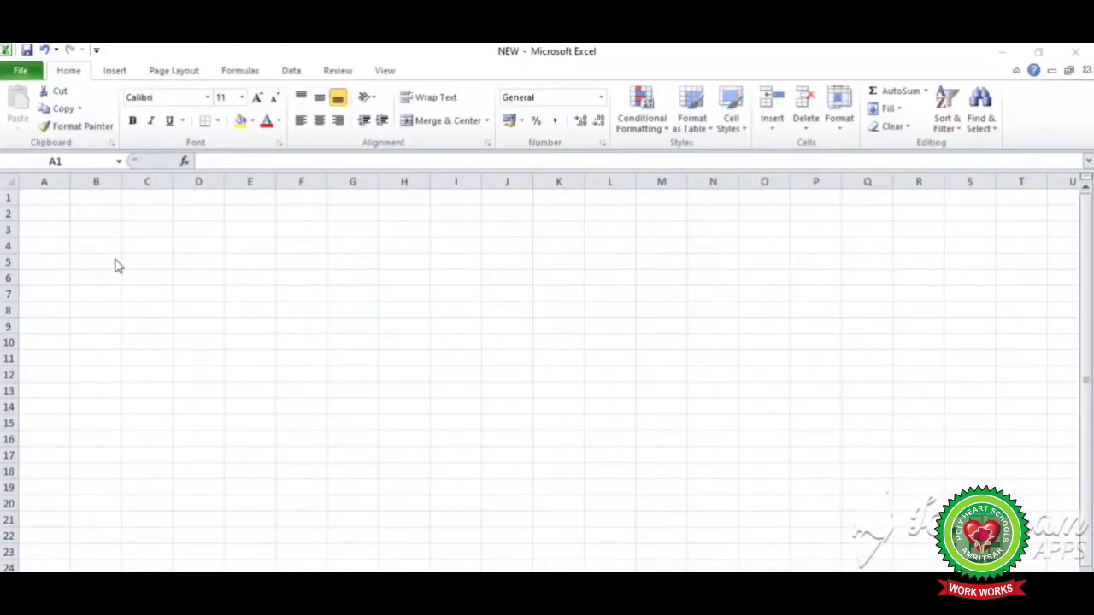
Enter the title INTER-HOUSE DECLAMATION CONTEST in cell A1 of the empty worksheet.
{"action": "left_click", "coordinate": [36, 198]}
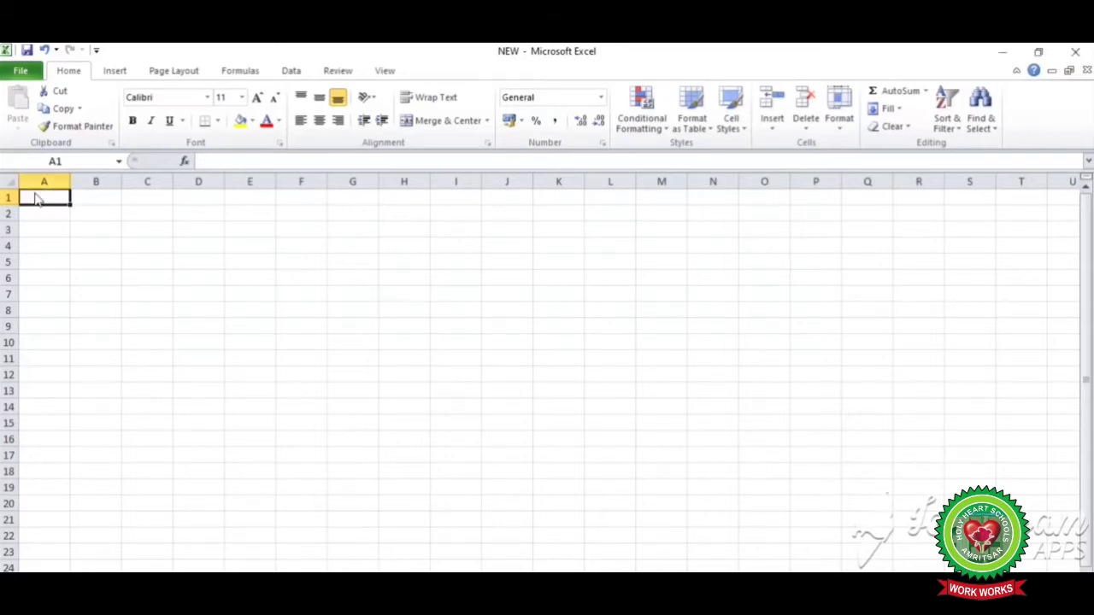
{"action": "double_click", "coordinate": [36, 198]}
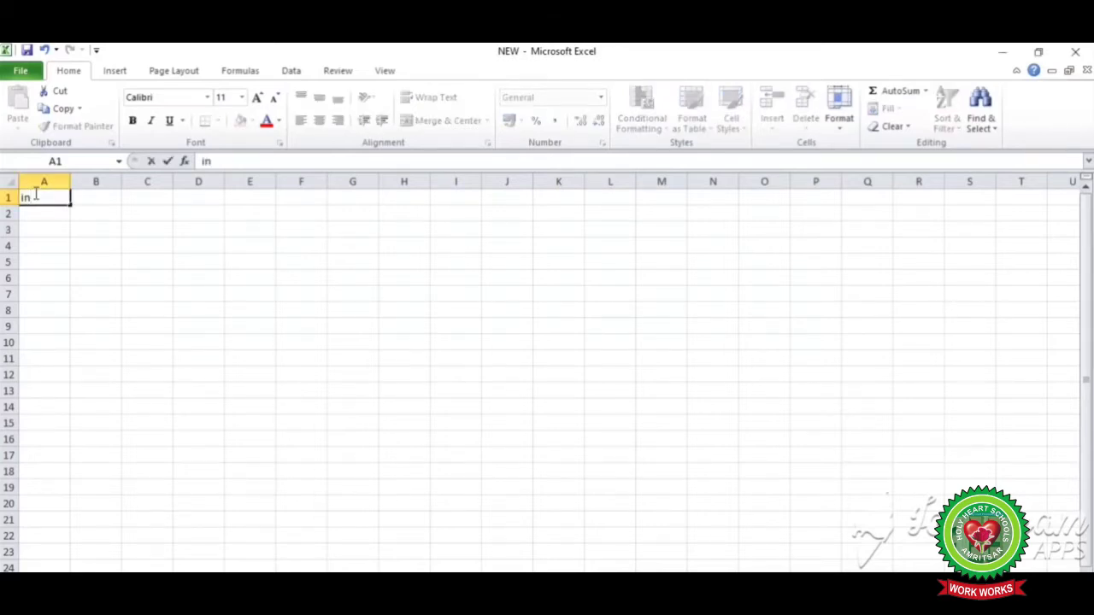
{"action": "type", "text": "INTER-HO"}
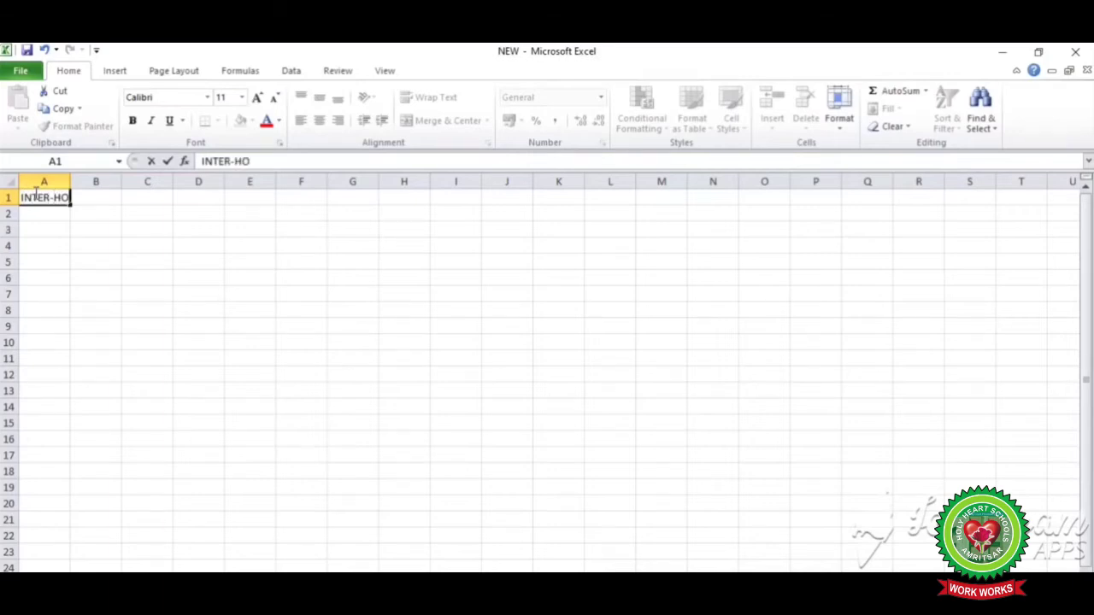
{"action": "type", "text": "USE DECLA"}
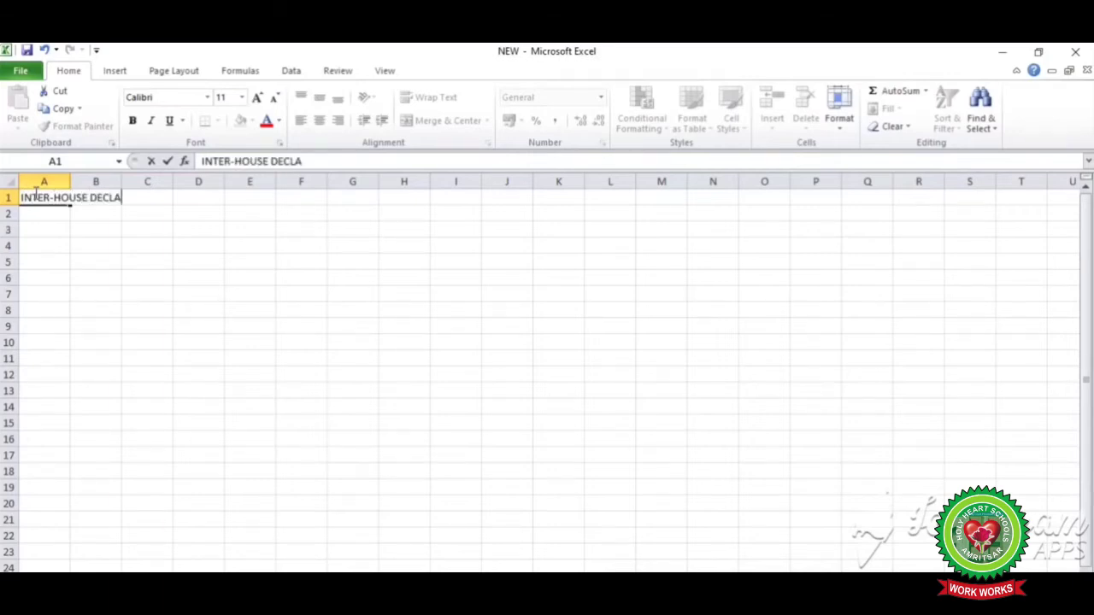
{"action": "type", "text": "MATION CONTEST"}
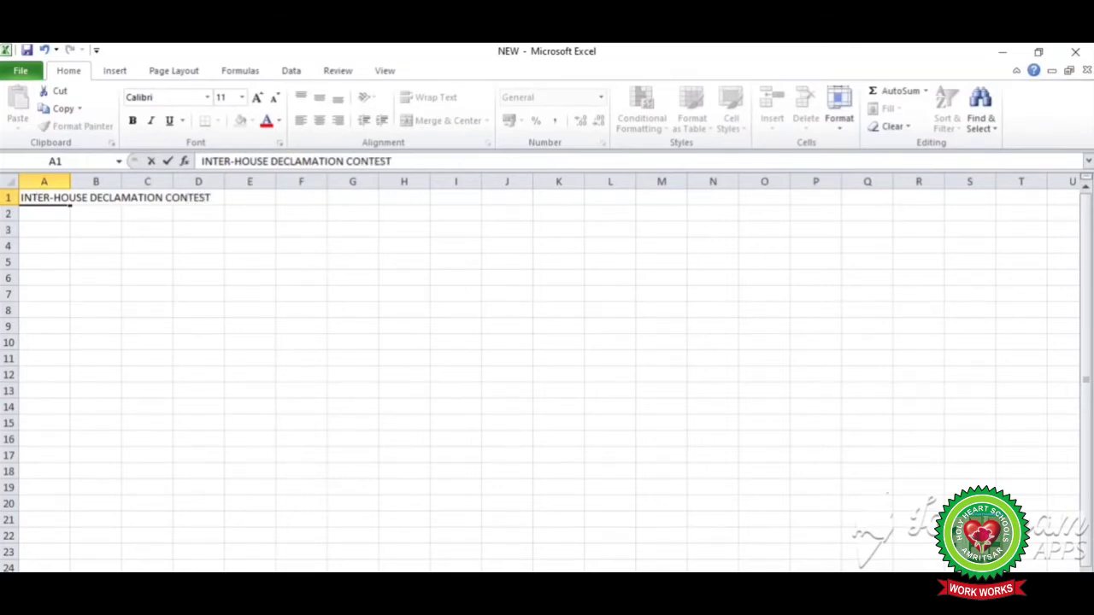
{"action": "key", "text": "Return"}
{"action": "key", "text": "Return"}
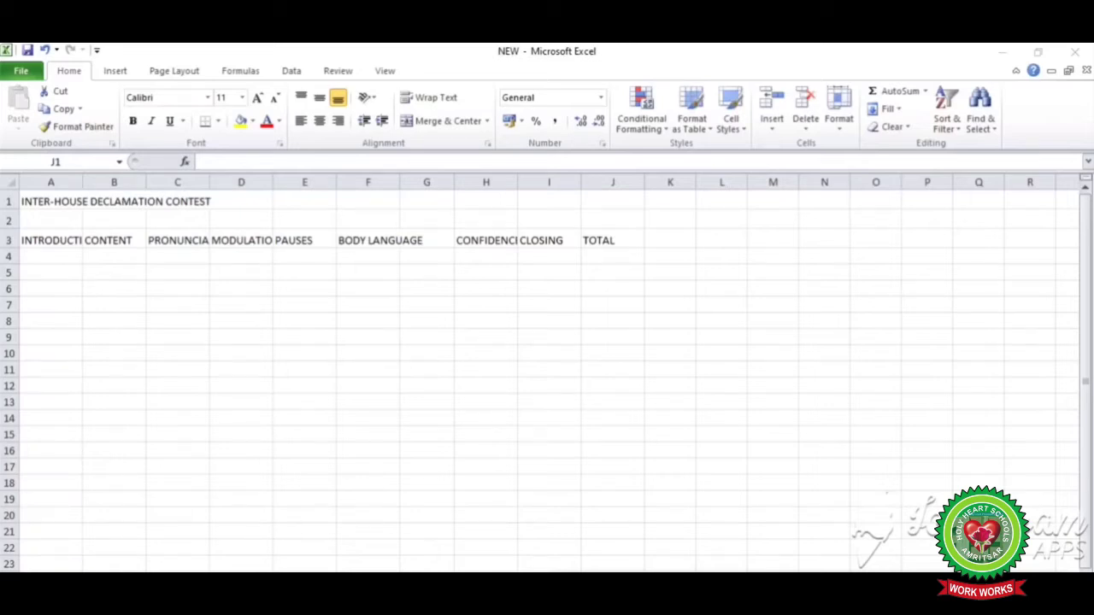
Widen columns A through J together so that every heading in row 3 fits its column.
{"action": "left_click", "coordinate": [49, 182]}
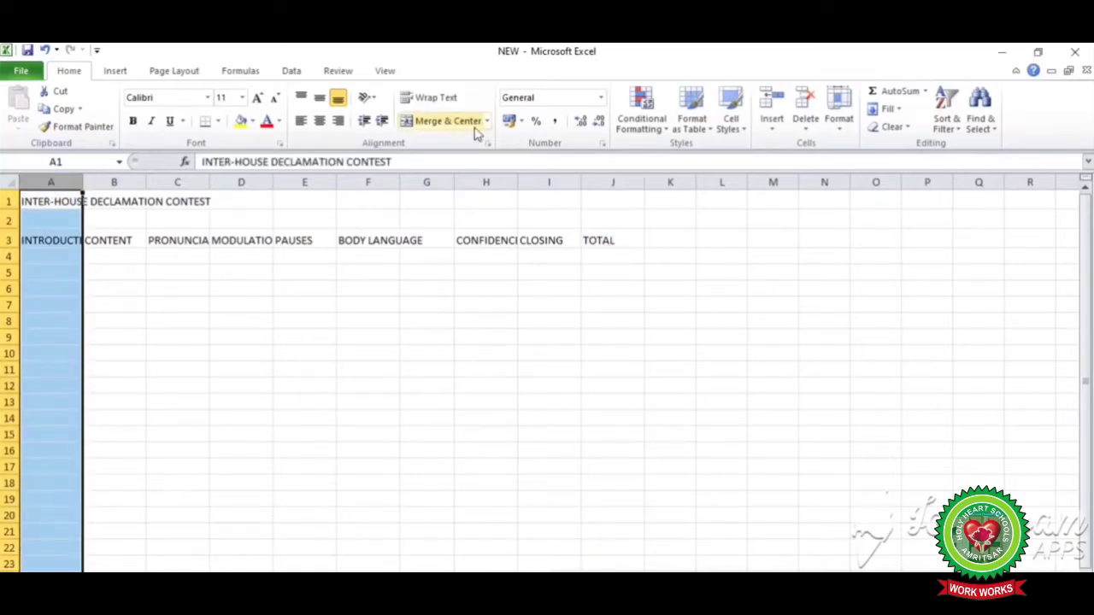
{"action": "left_click", "coordinate": [620, 180], "text": "shift"}
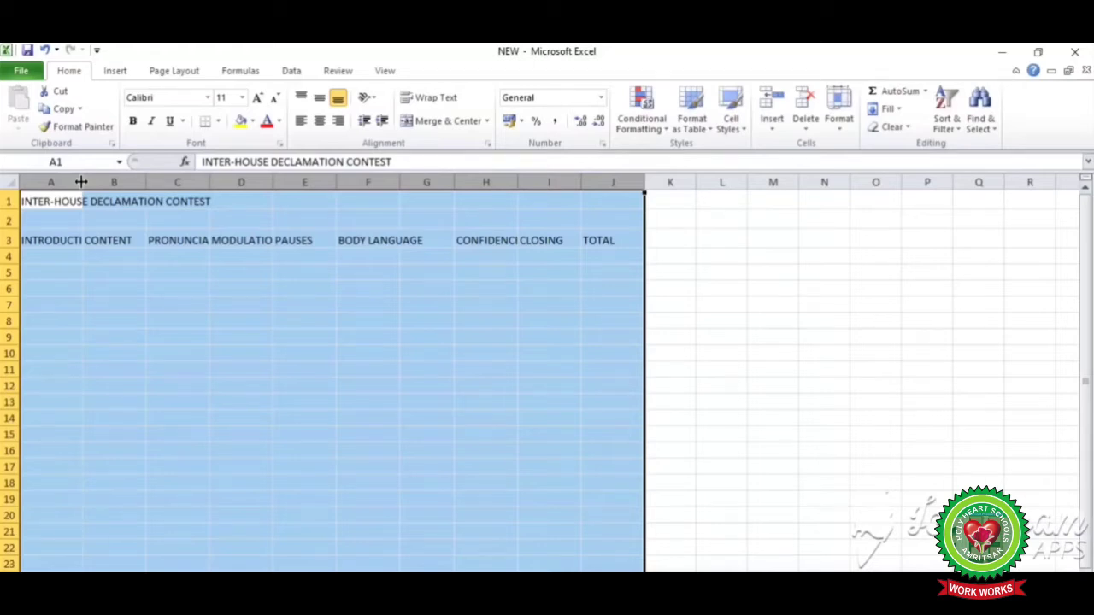
{"action": "left_click_drag", "start_coordinate": [81, 182], "coordinate": [120, 182]}
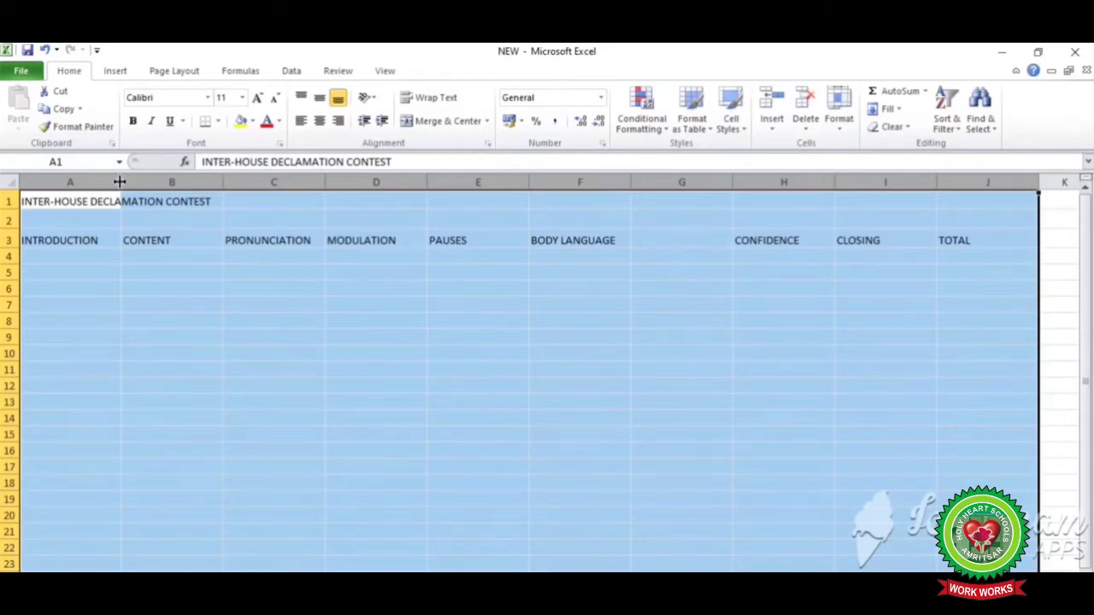
{"action": "left_click", "coordinate": [386, 248]}
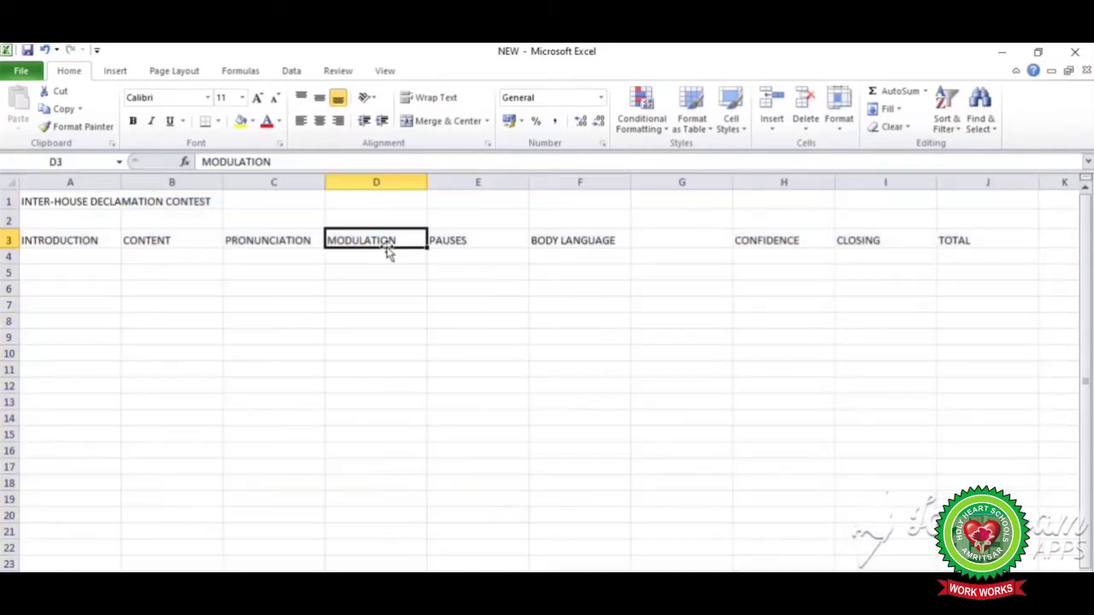
Delete the empty column G between the BODY LANGUAGE and CONFIDENCE headings.
{"action": "left_click", "coordinate": [709, 180]}
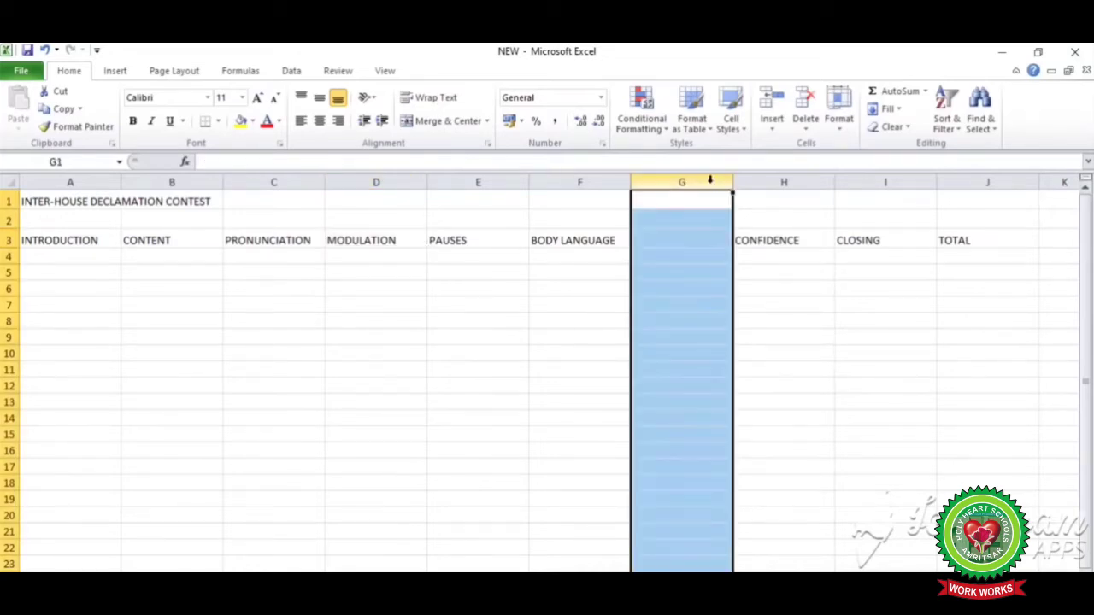
{"action": "left_click", "coordinate": [797, 129]}
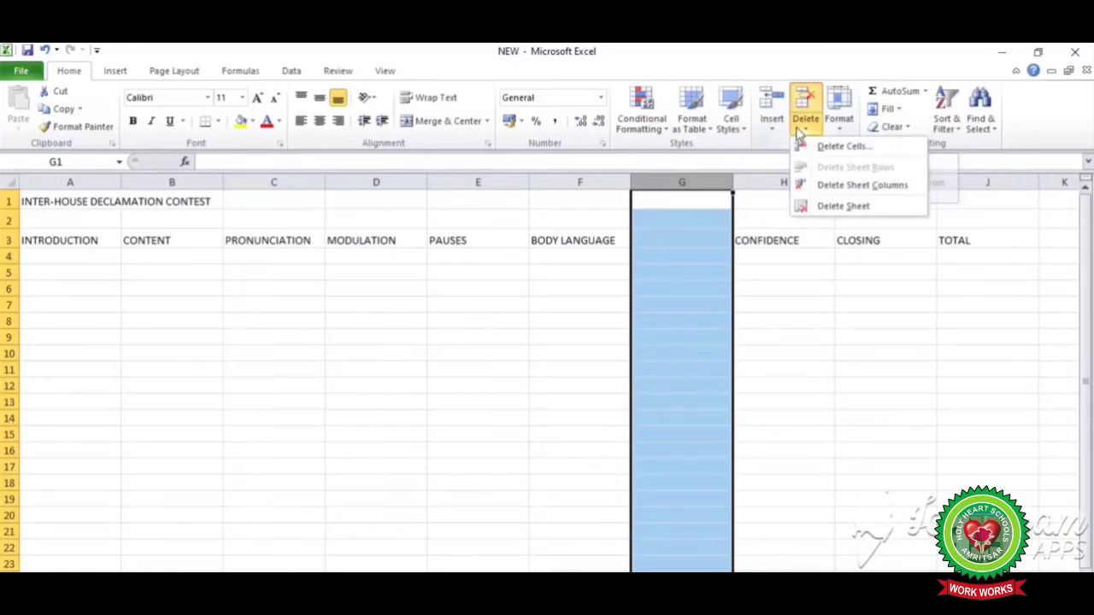
{"action": "left_click", "coordinate": [833, 190]}
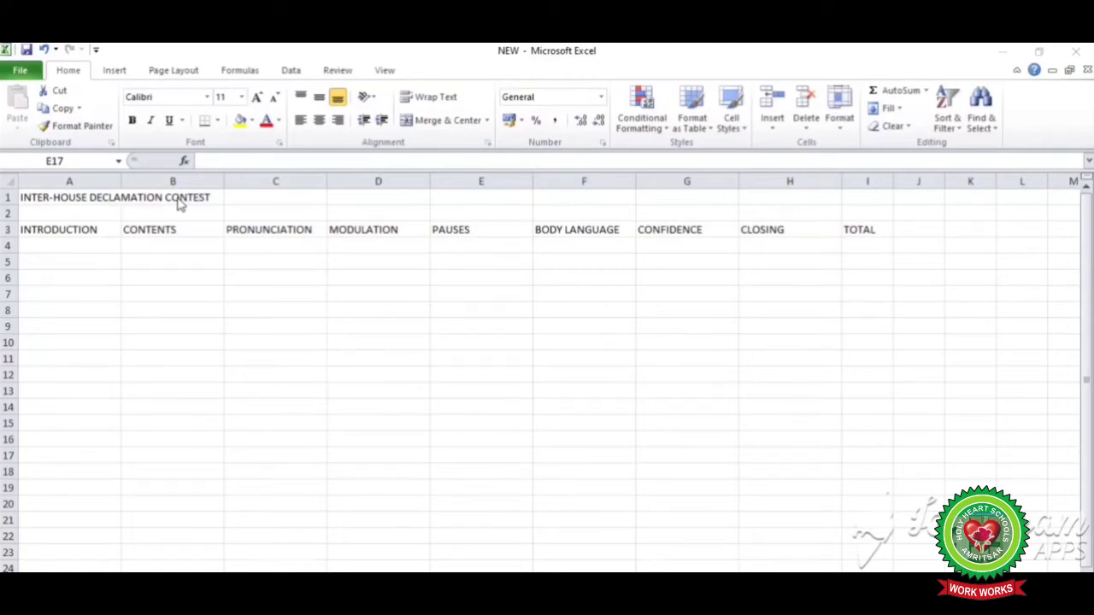
Merge and center the contest title across cells A1 to I1.
{"action": "left_click", "coordinate": [103, 197]}
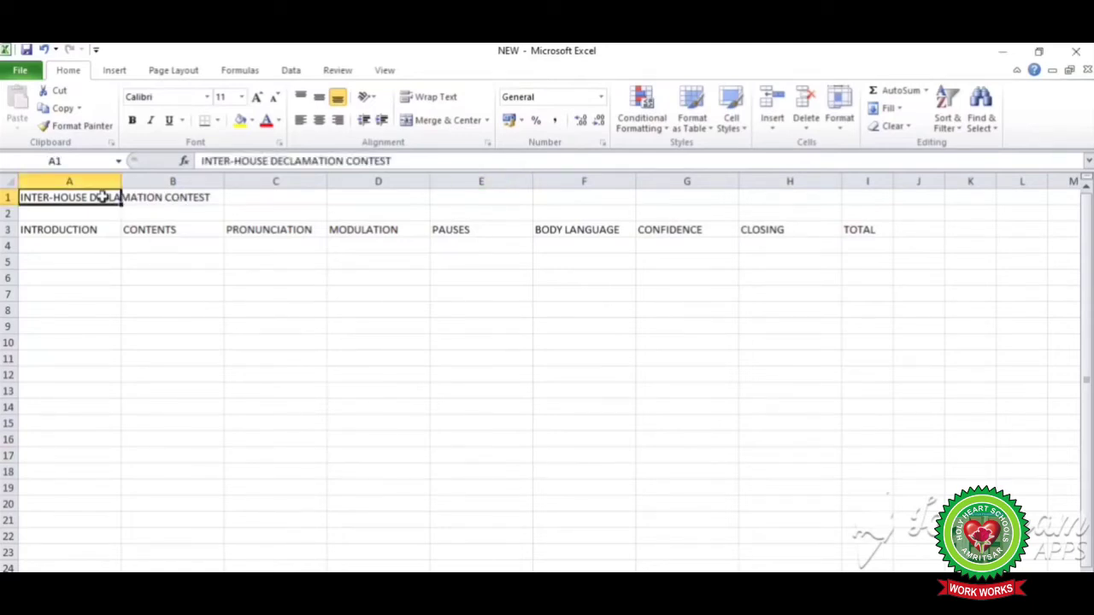
{"action": "left_click_drag", "start_coordinate": [103, 196], "coordinate": [873, 188]}
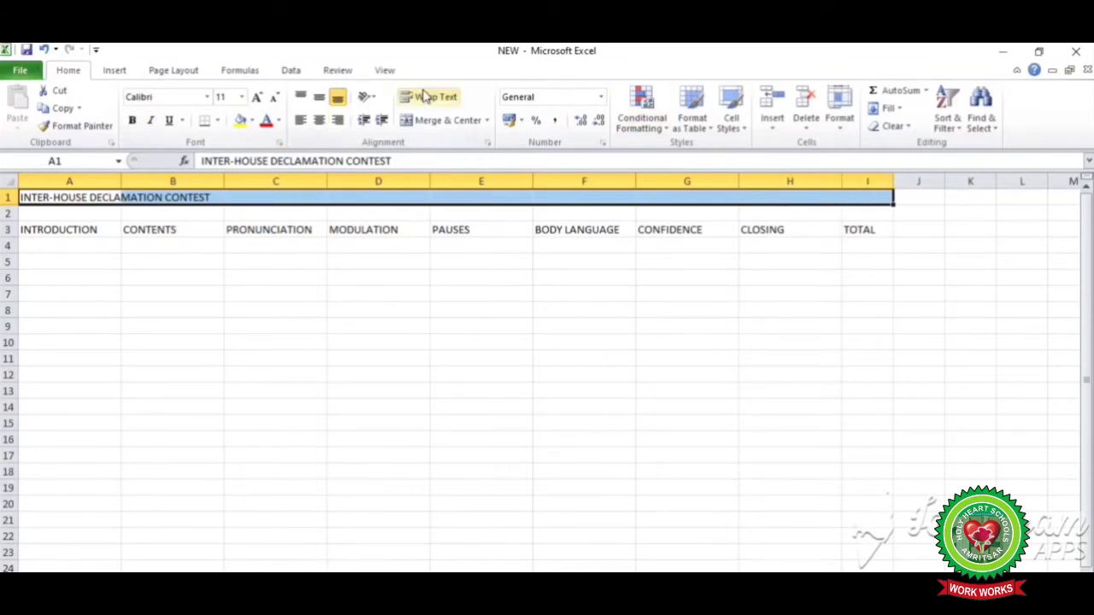
{"action": "left_click", "coordinate": [425, 119]}
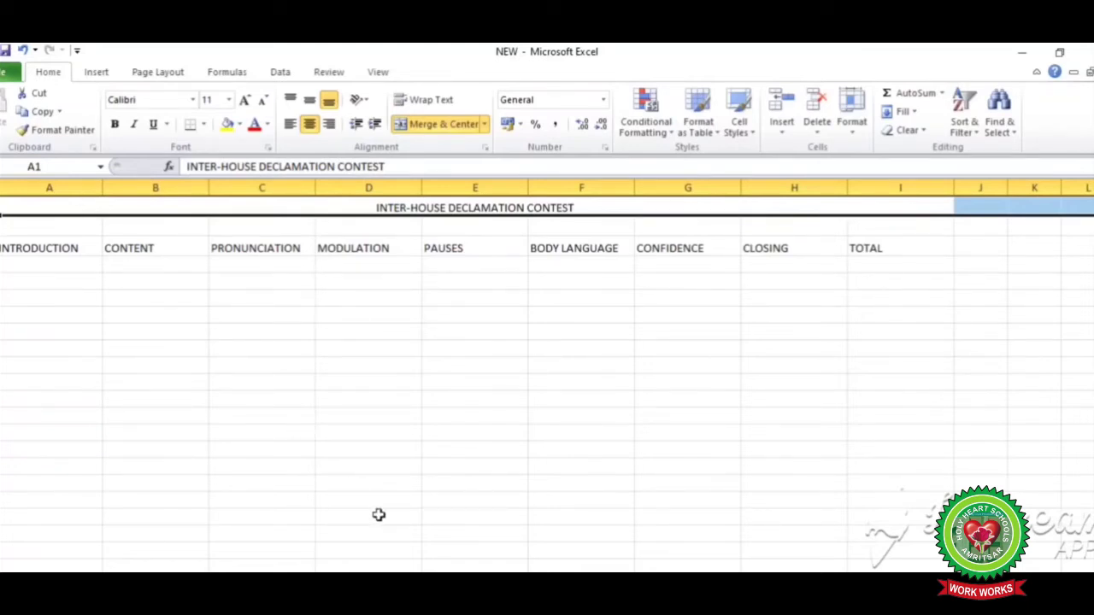
Enter the house labels RED HOUSE in cell E4 and GREEN HOUSE in cell E8.
{"action": "left_click", "coordinate": [474, 267]}
{"action": "type", "text": "RED"}
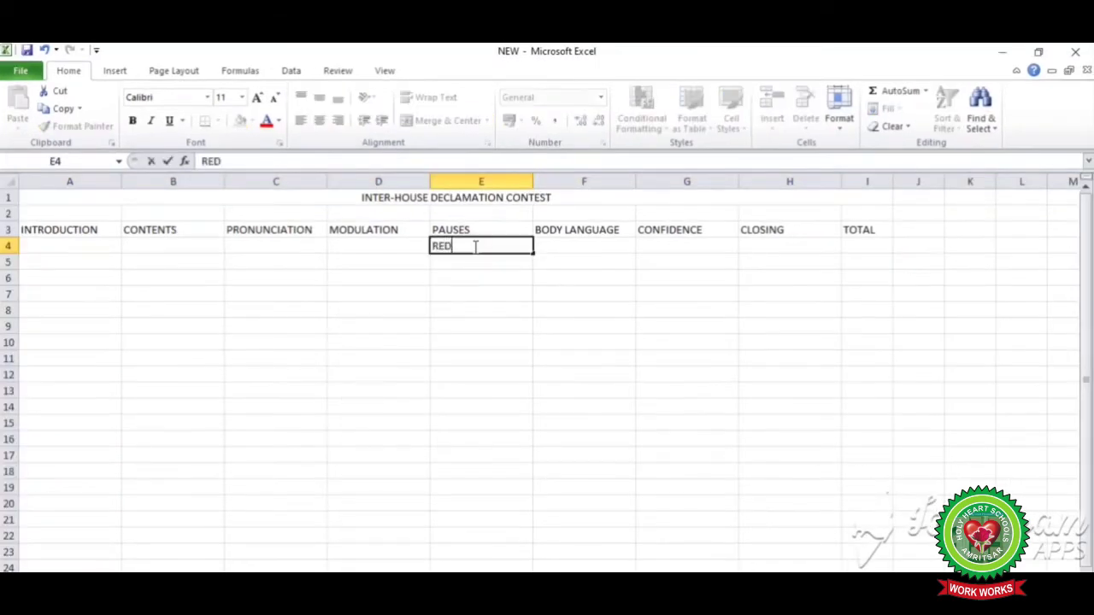
{"action": "type", "text": " HOUSE"}
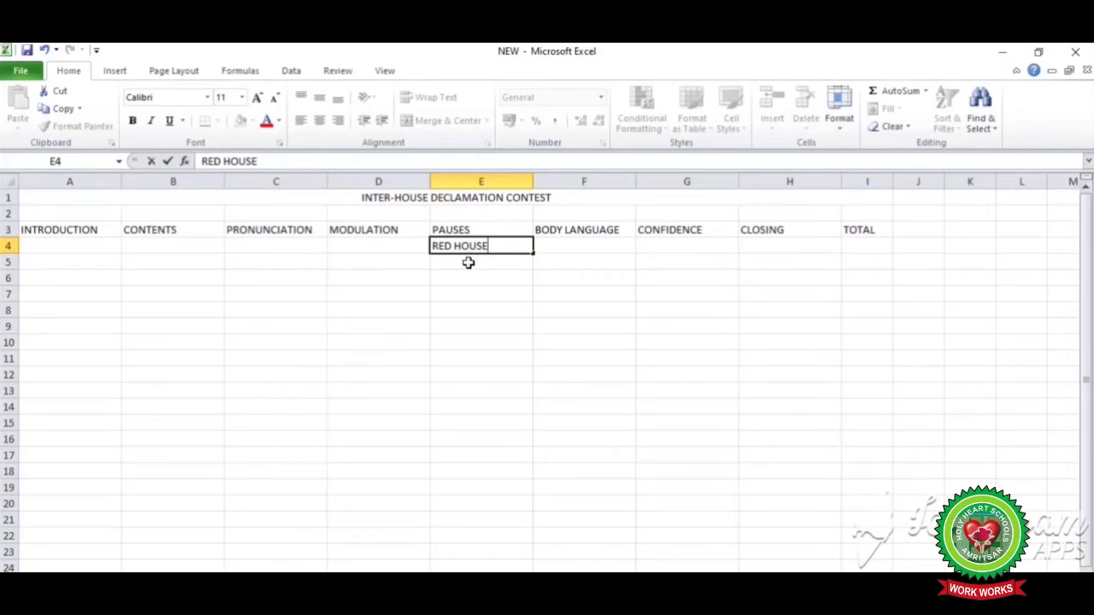
{"action": "left_click", "coordinate": [468, 262]}
{"action": "key", "text": "Down"}
{"action": "key", "text": "Down"}
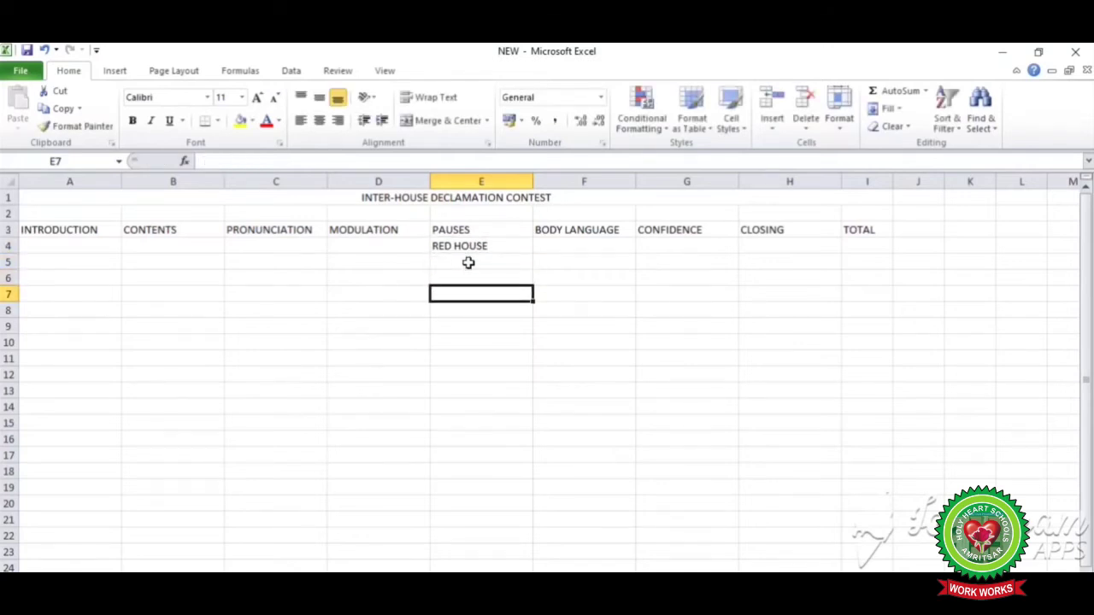
{"action": "key", "text": "Down"}
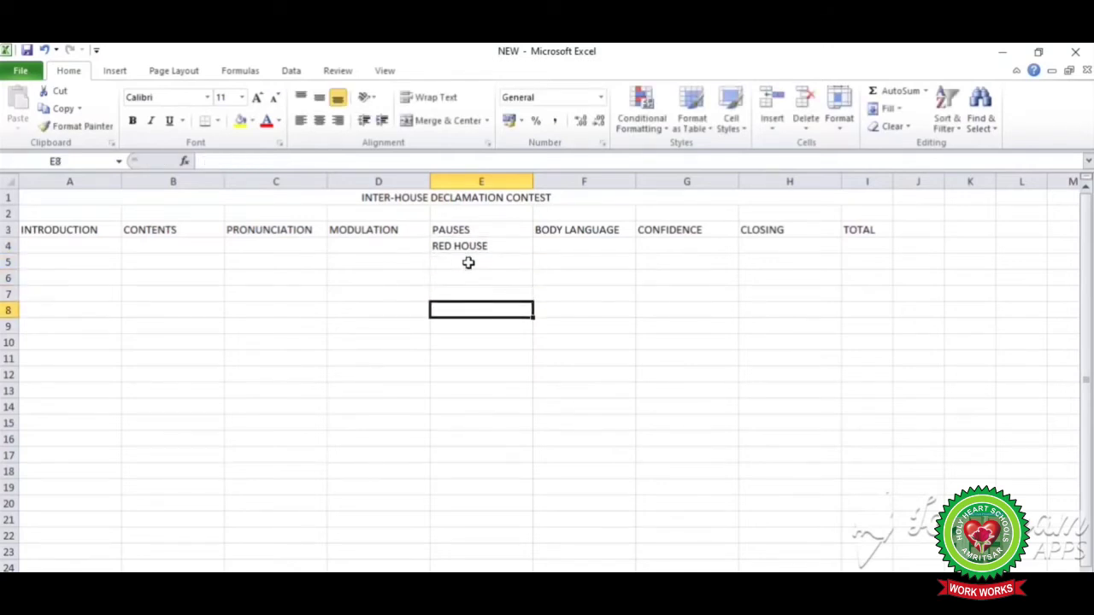
{"action": "type", "text": "GREE"}
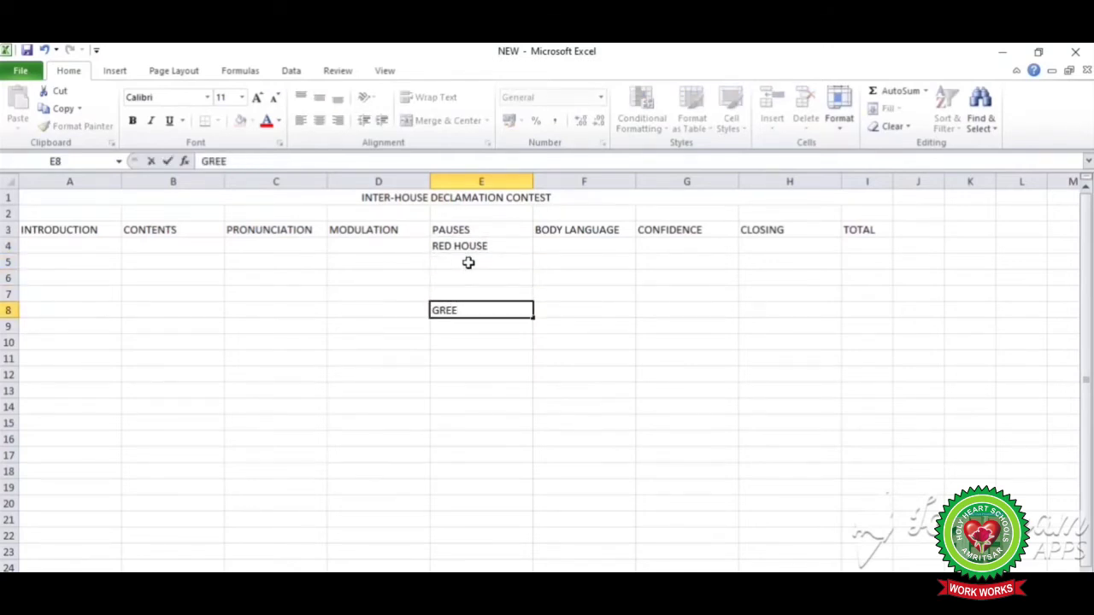
{"action": "type", "text": "N HOUSE"}
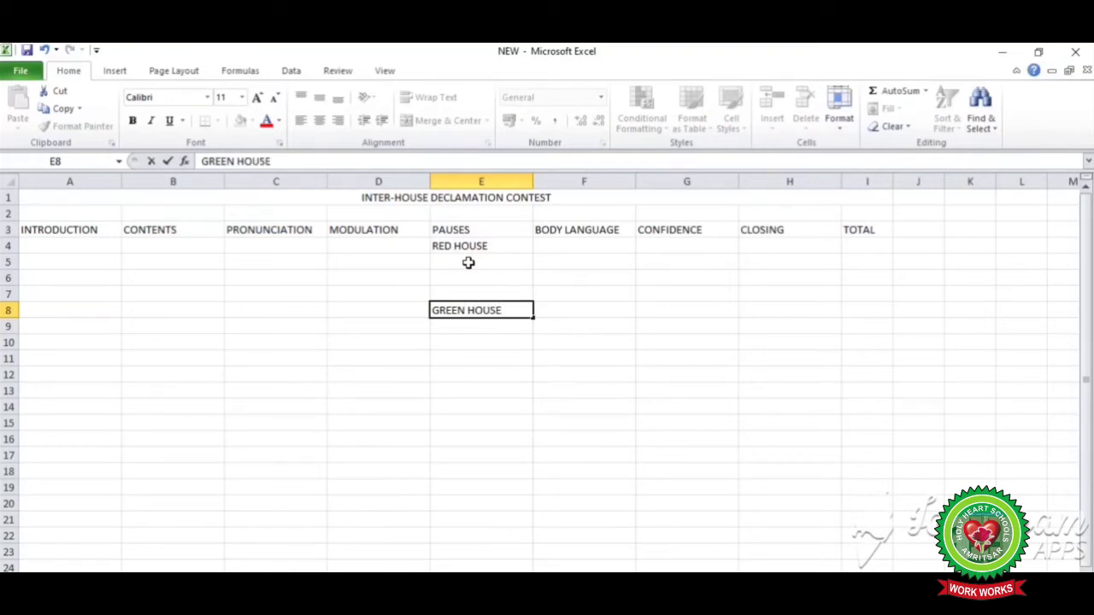
Enter the house labels BLUE HOUSE in cell E12 and YELLOW HOUSE in cell E16.
{"action": "left_click", "coordinate": [470, 374]}
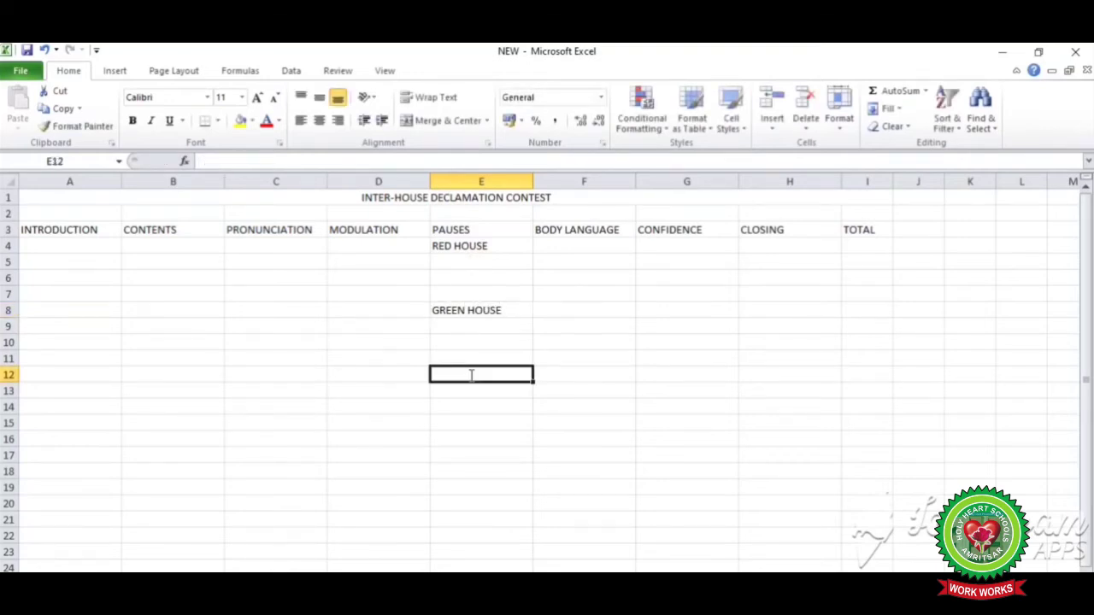
{"action": "type", "text": "BLUE H"}
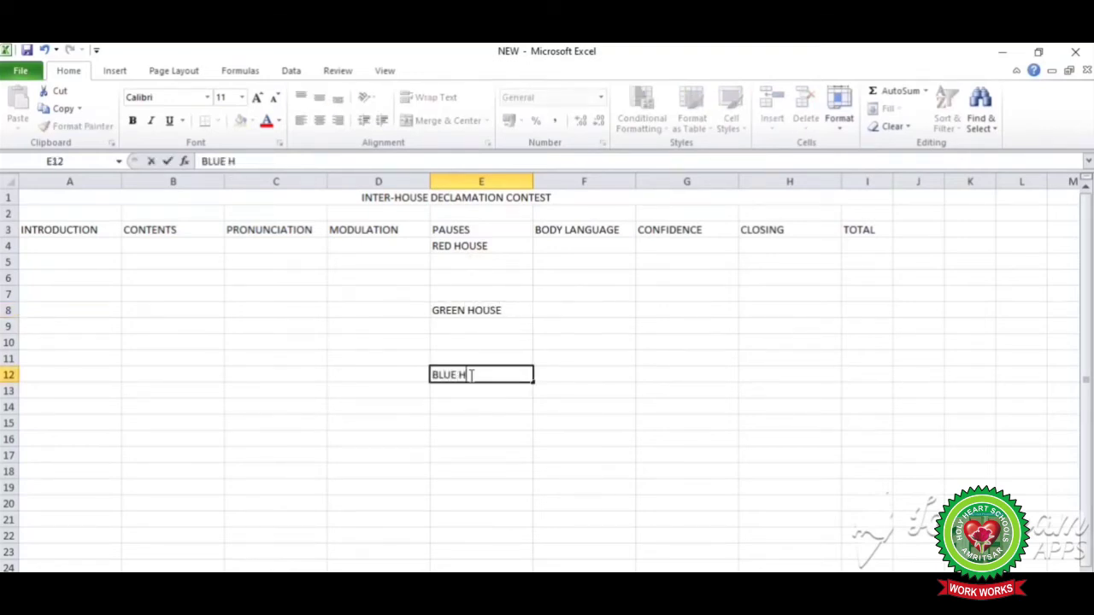
{"action": "type", "text": "OUSE"}
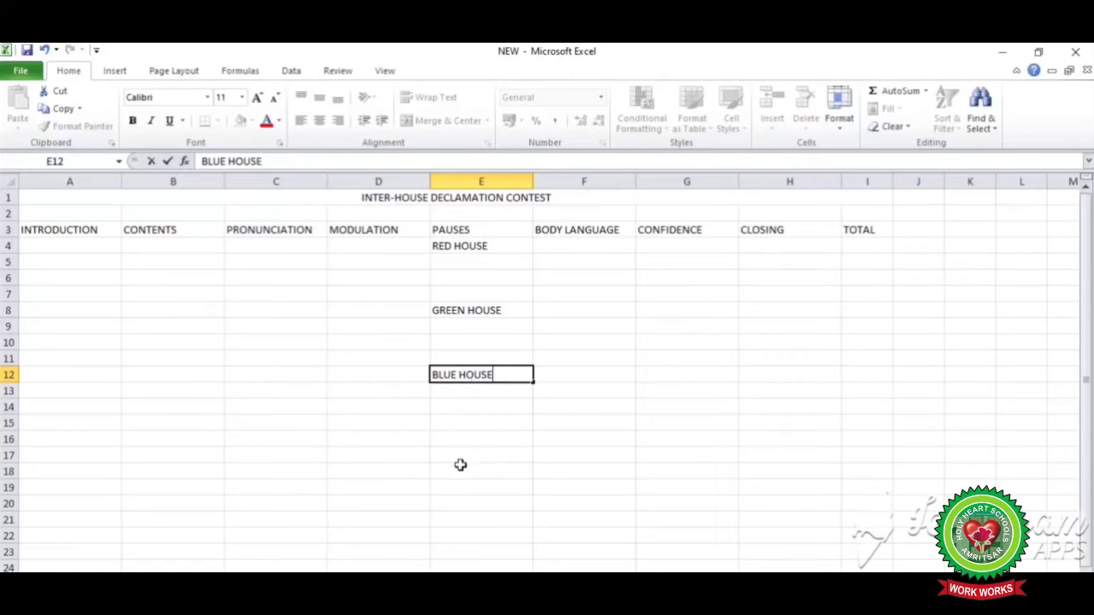
{"action": "left_click", "coordinate": [473, 441]}
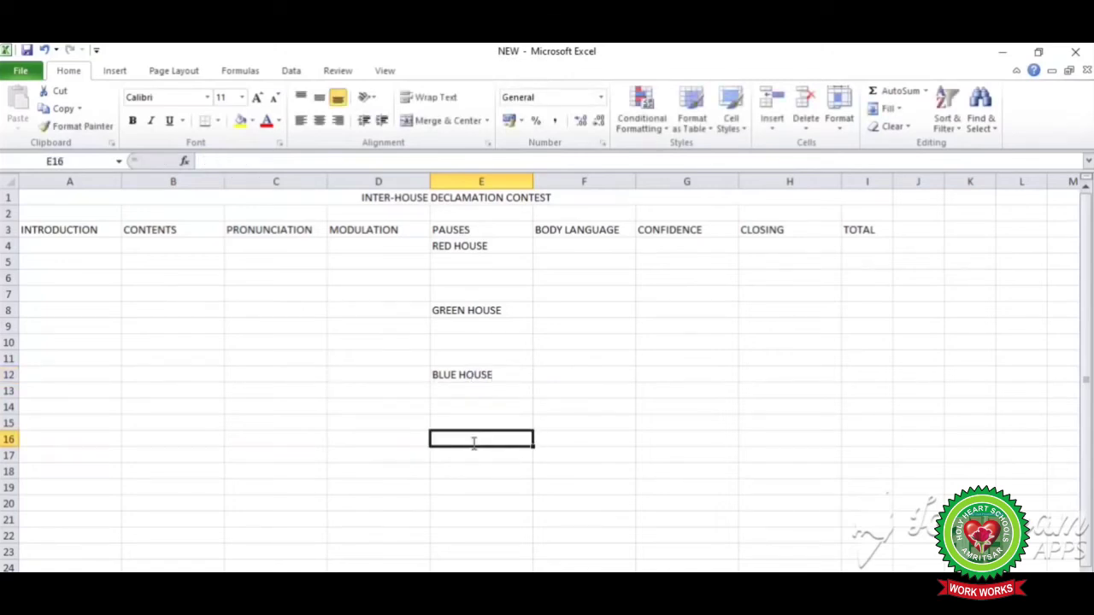
{"action": "type", "text": "YELLOW"}
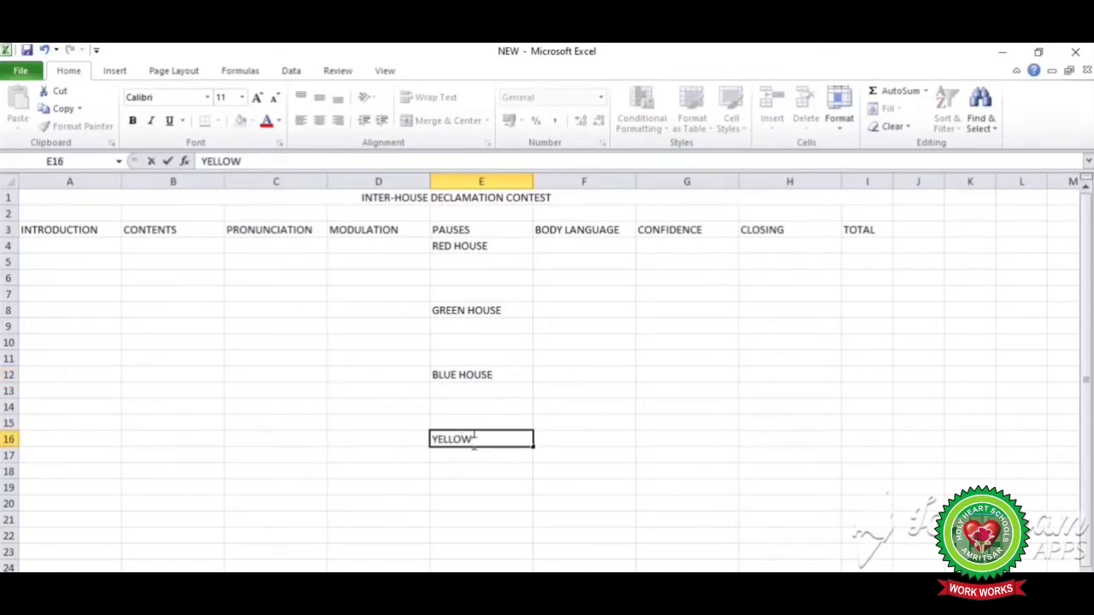
{"action": "type", "text": " HOUSE"}
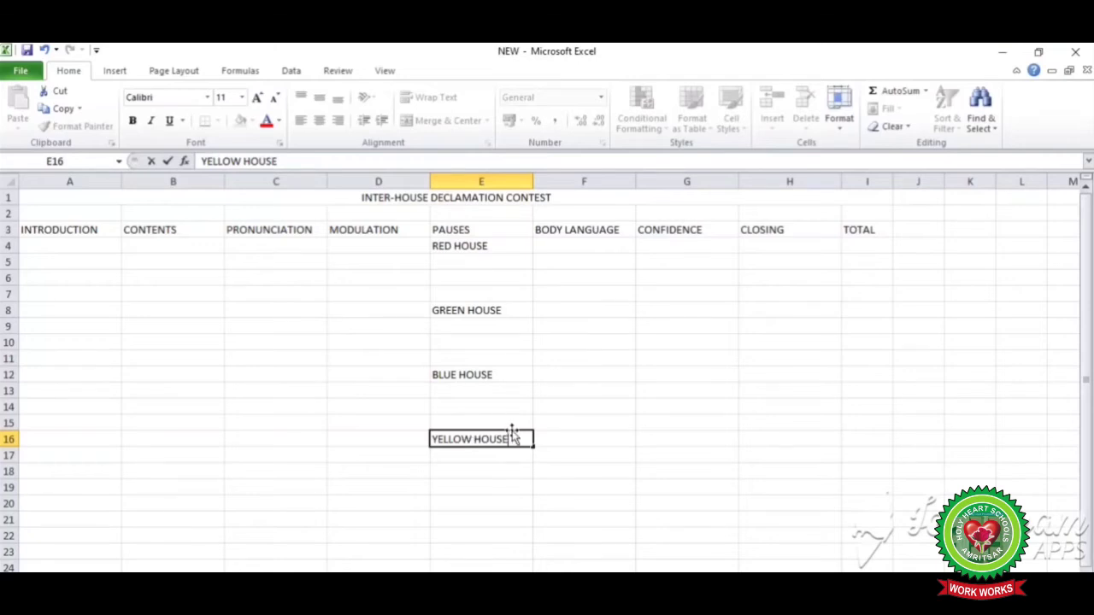
{"action": "left_click", "coordinate": [562, 425]}
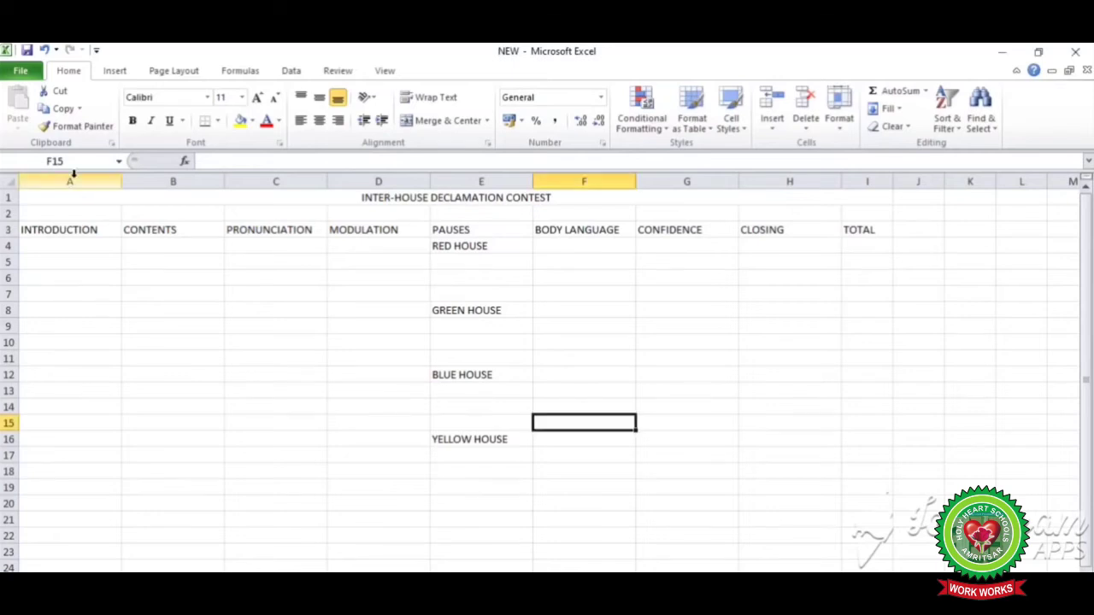
Insert a new blank sheet column before the INTRODUCTION column.
{"action": "left_click", "coordinate": [73, 181]}
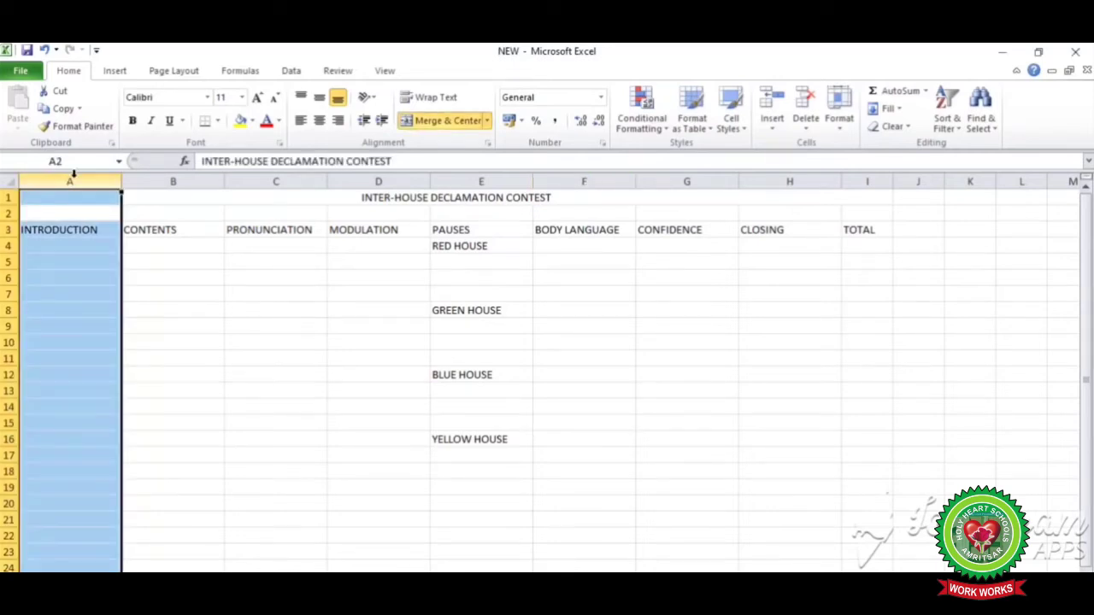
{"action": "left_click", "coordinate": [775, 127]}
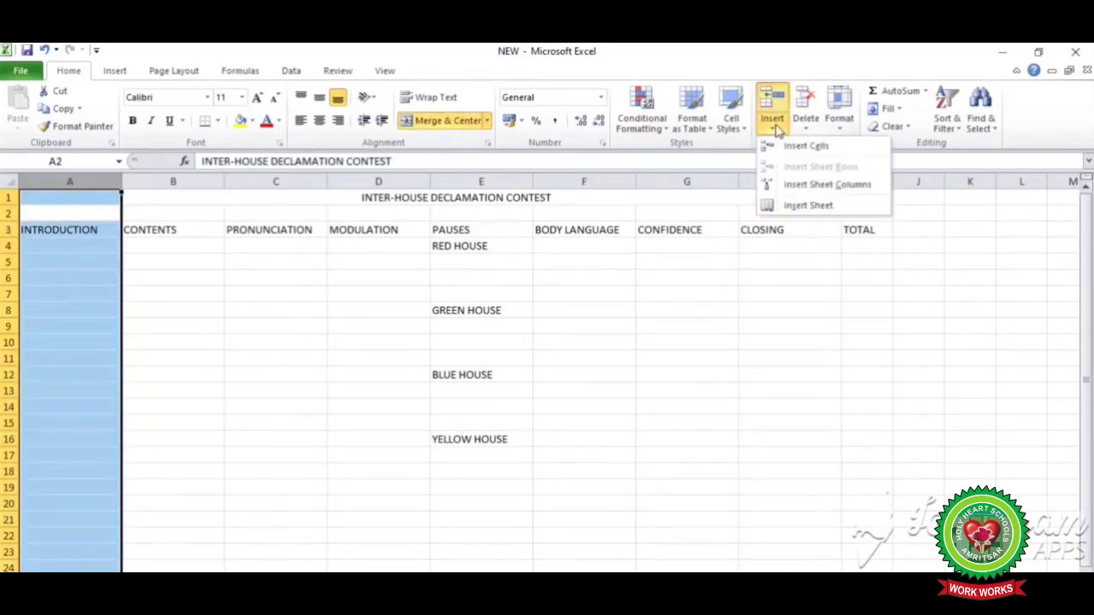
{"action": "left_click", "coordinate": [802, 185]}
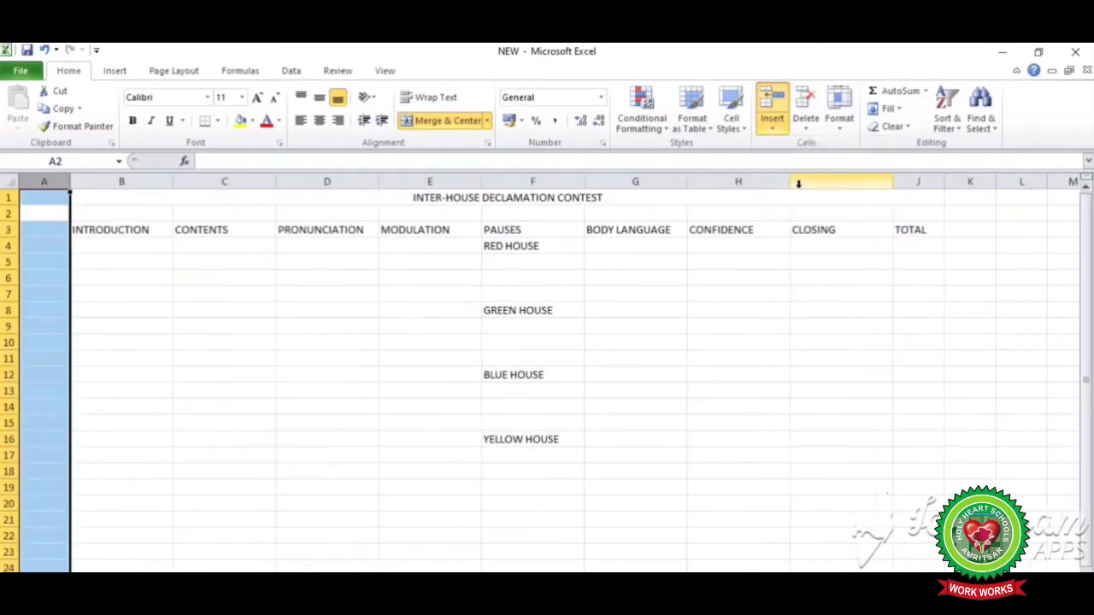
Insert a second blank sheet column before the INTRODUCTION column and widen column B to fit the participant names.
{"action": "left_click", "coordinate": [778, 124]}
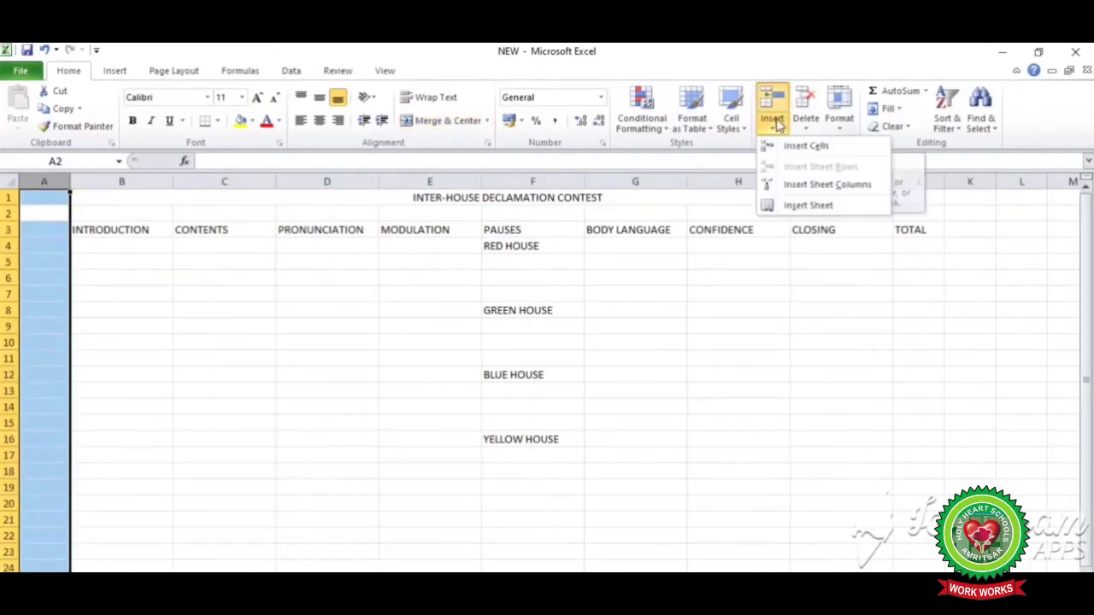
{"action": "left_click", "coordinate": [786, 186]}
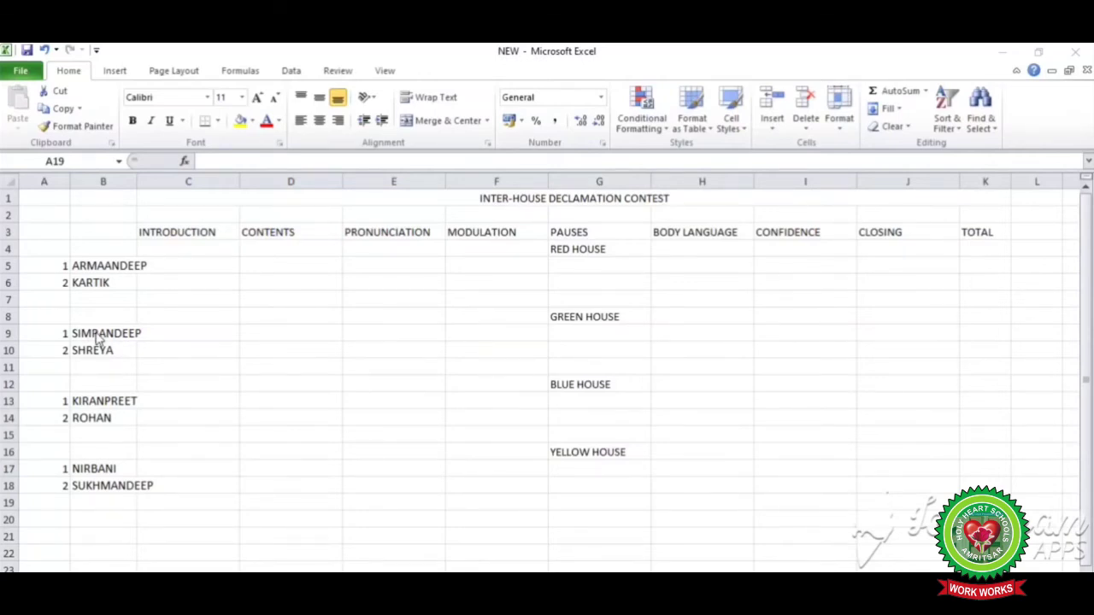
{"action": "left_click", "coordinate": [138, 177]}
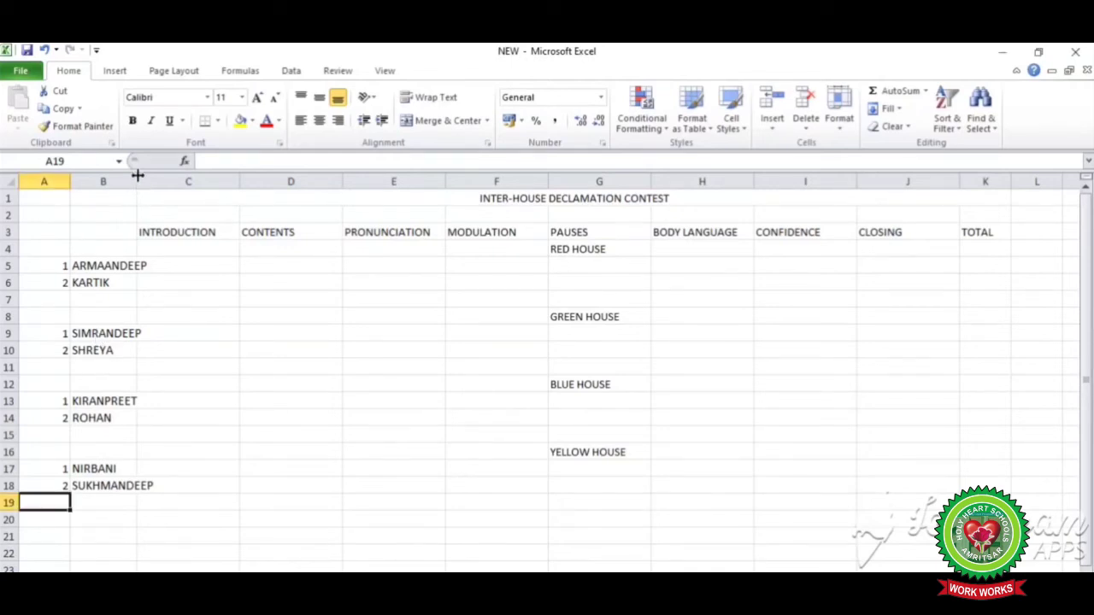
{"action": "left_click_drag", "start_coordinate": [137, 176], "coordinate": [158, 174]}
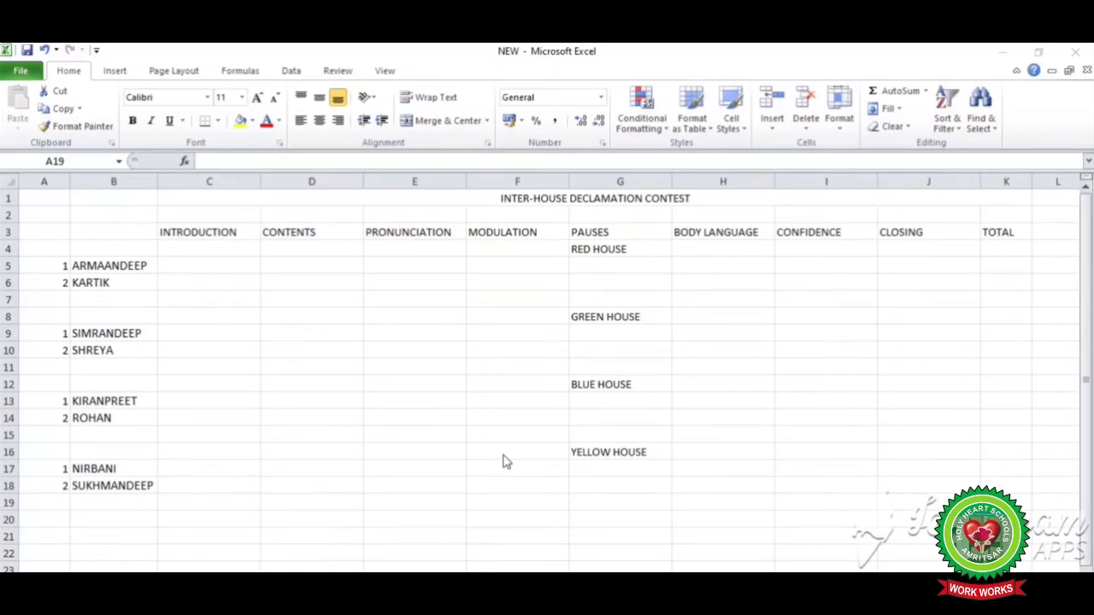
Format the text of the whole worksheet as bold with font size 14.
{"action": "left_click", "coordinate": [12, 178]}
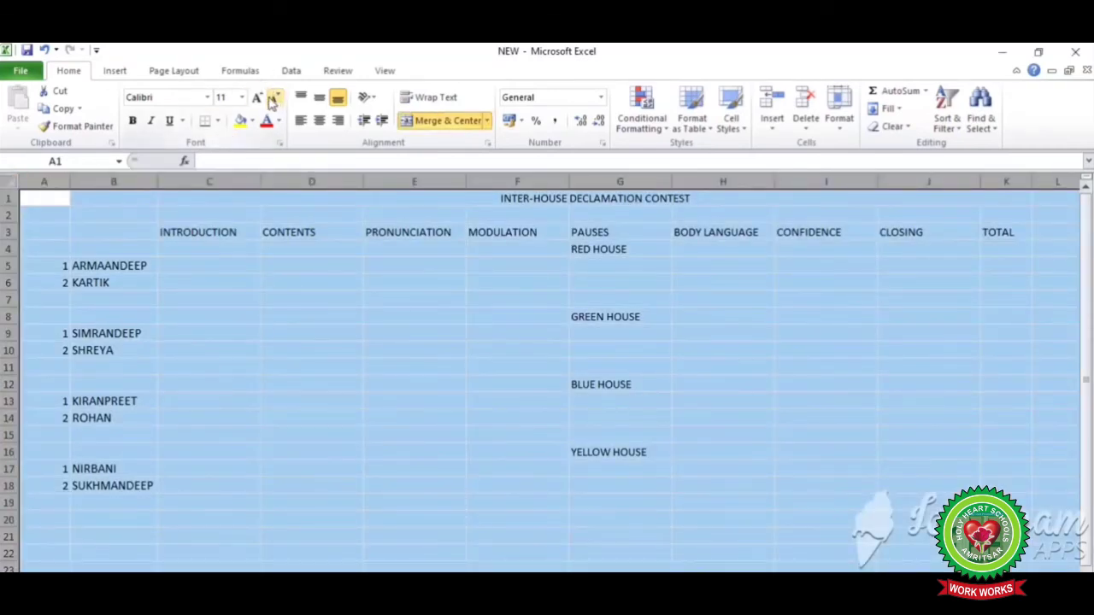
{"action": "left_click", "coordinate": [242, 97]}
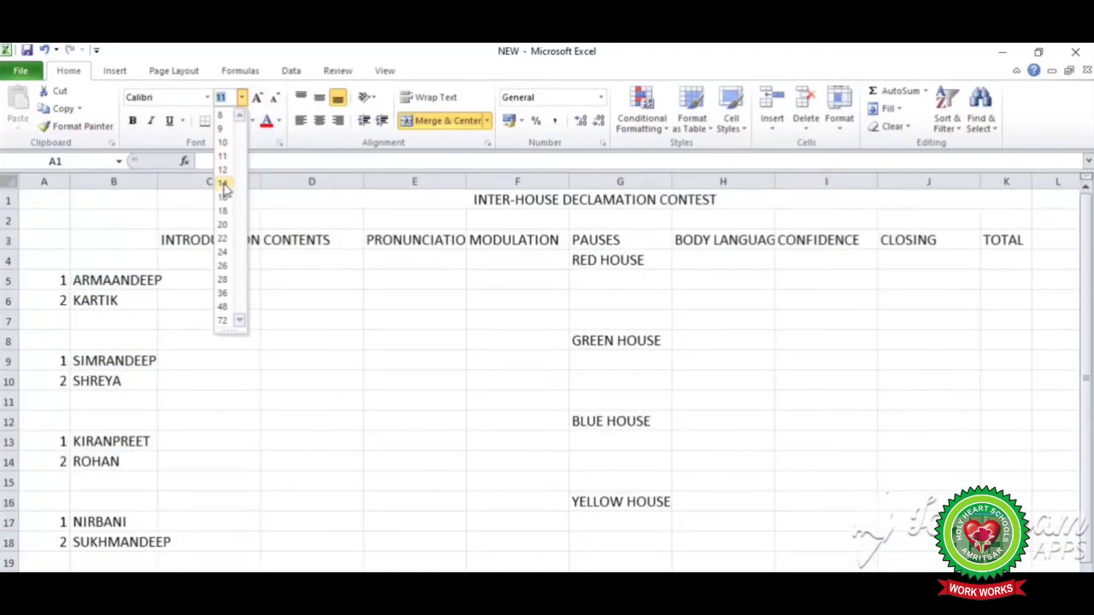
{"action": "left_click", "coordinate": [222, 182]}
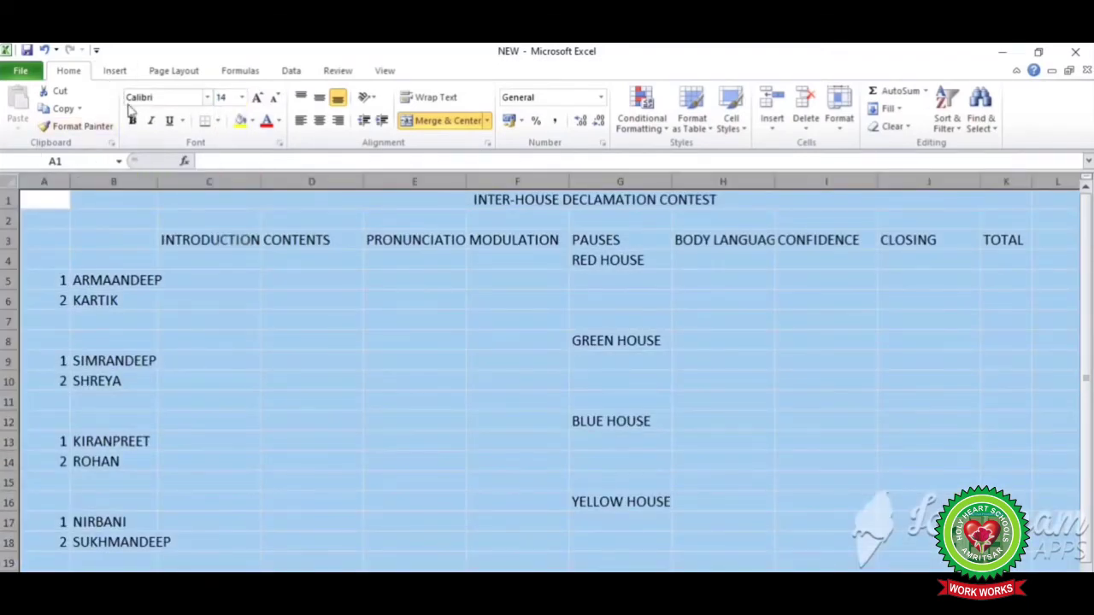
{"action": "left_click", "coordinate": [133, 120]}
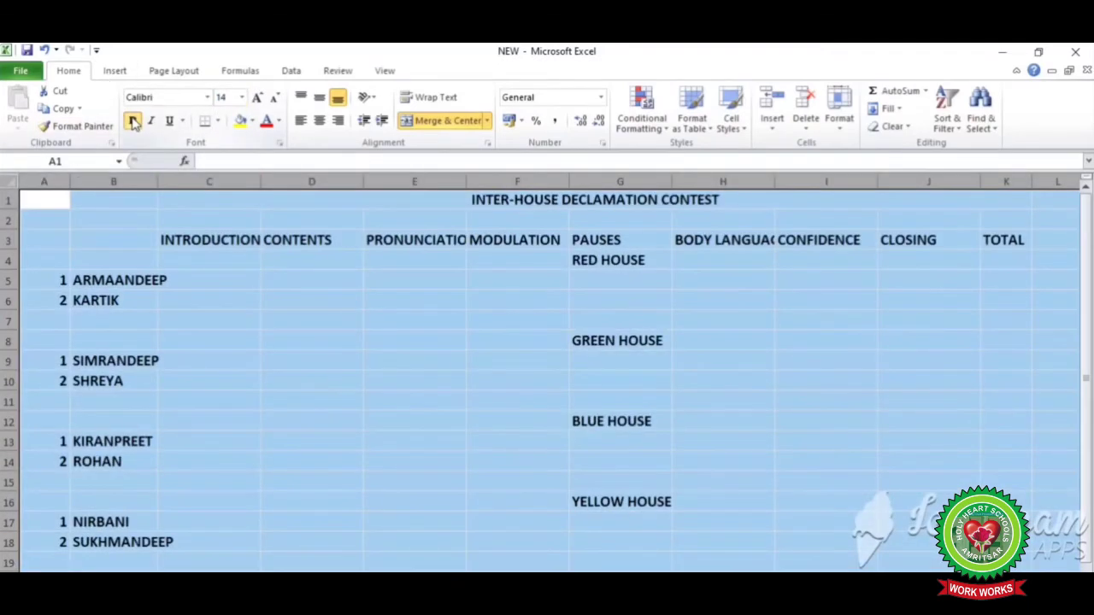
{"action": "left_click", "coordinate": [296, 292]}
Colour the headings from INTRODUCTION to TOTAL in row 3 red and the contest title in row 1 blue.
{"action": "left_click", "coordinate": [231, 240]}
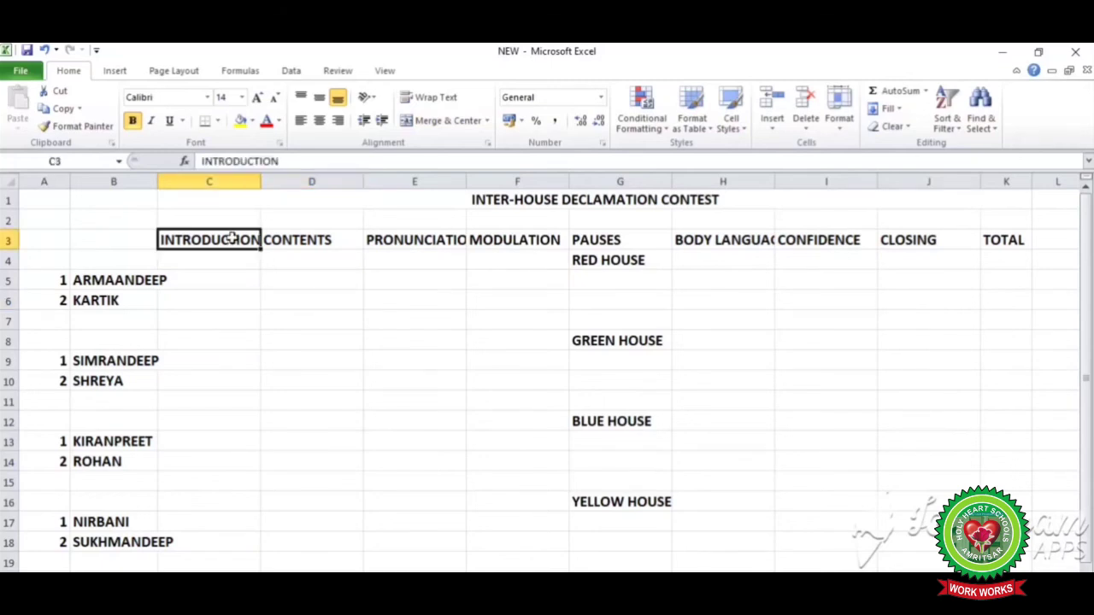
{"action": "left_click_drag", "start_coordinate": [231, 240], "coordinate": [1006, 239]}
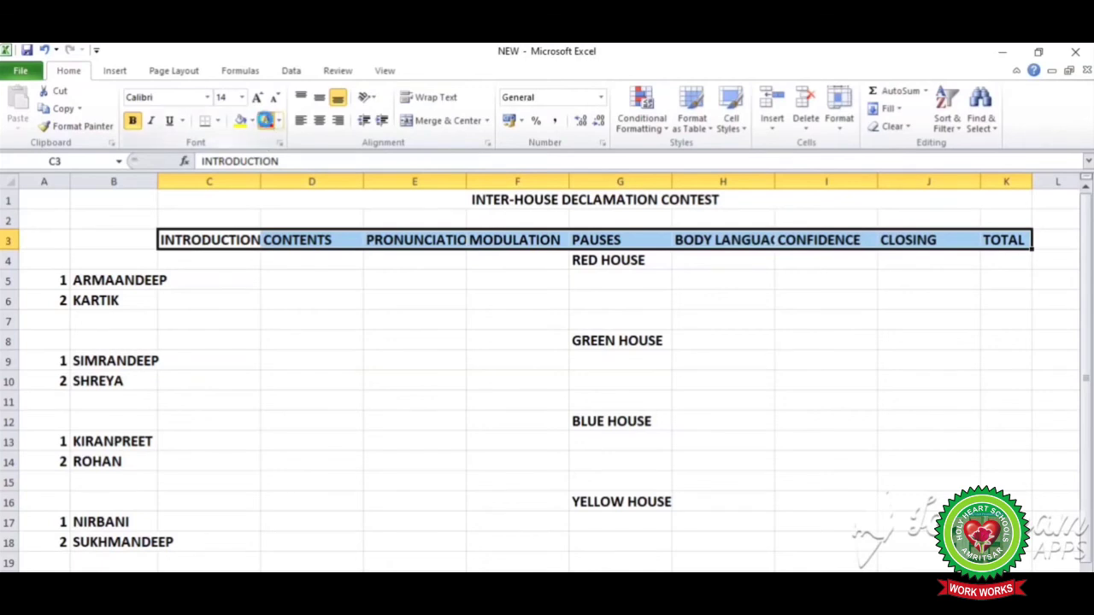
{"action": "left_click", "coordinate": [267, 120]}
{"action": "left_click", "coordinate": [488, 193]}
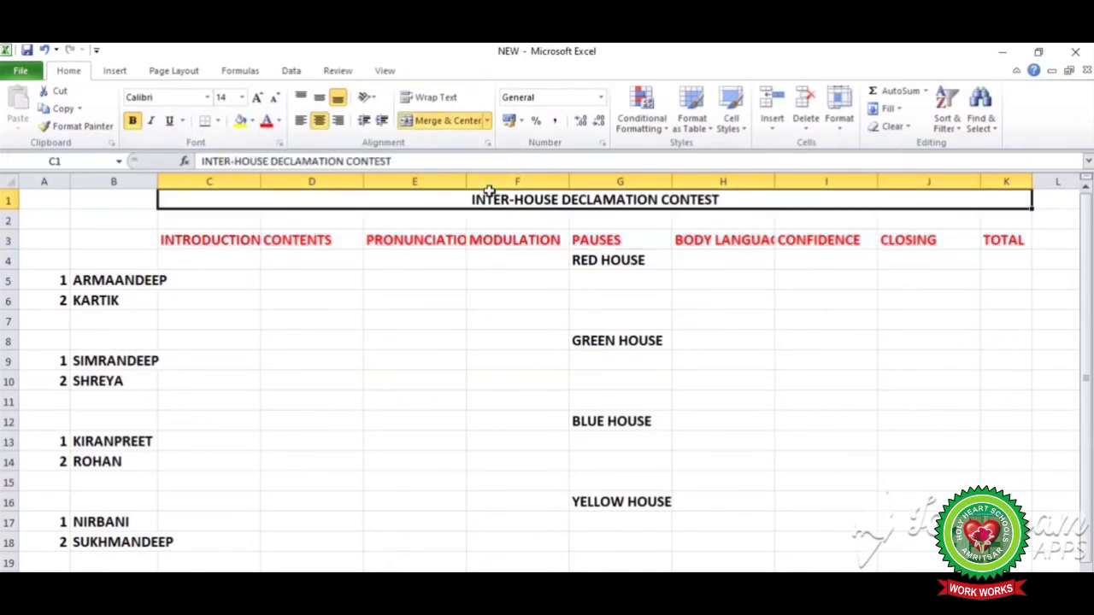
{"action": "left_click", "coordinate": [279, 120]}
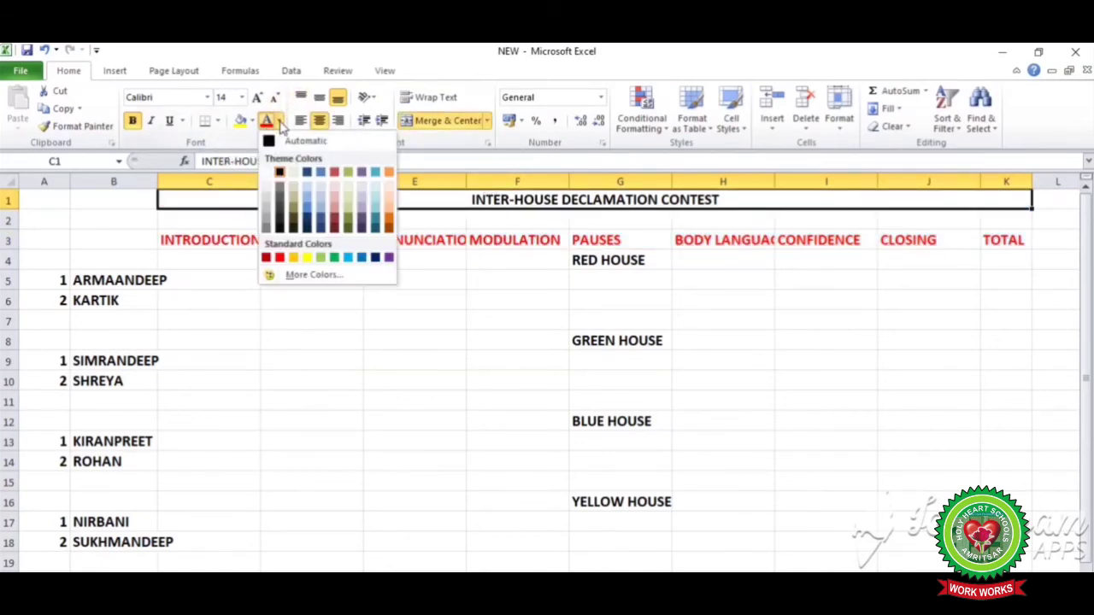
{"action": "left_click", "coordinate": [363, 257]}
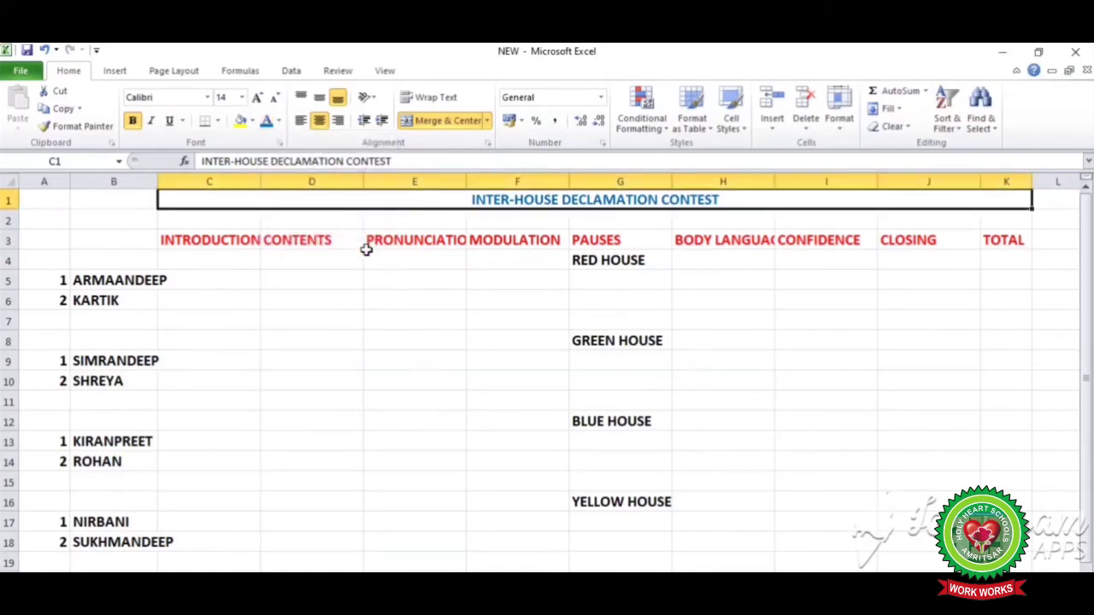
Set the font colour of the RED HOUSE label in G4 to red and the GREEN HOUSE label in G8 to green.
{"action": "left_click", "coordinate": [612, 257]}
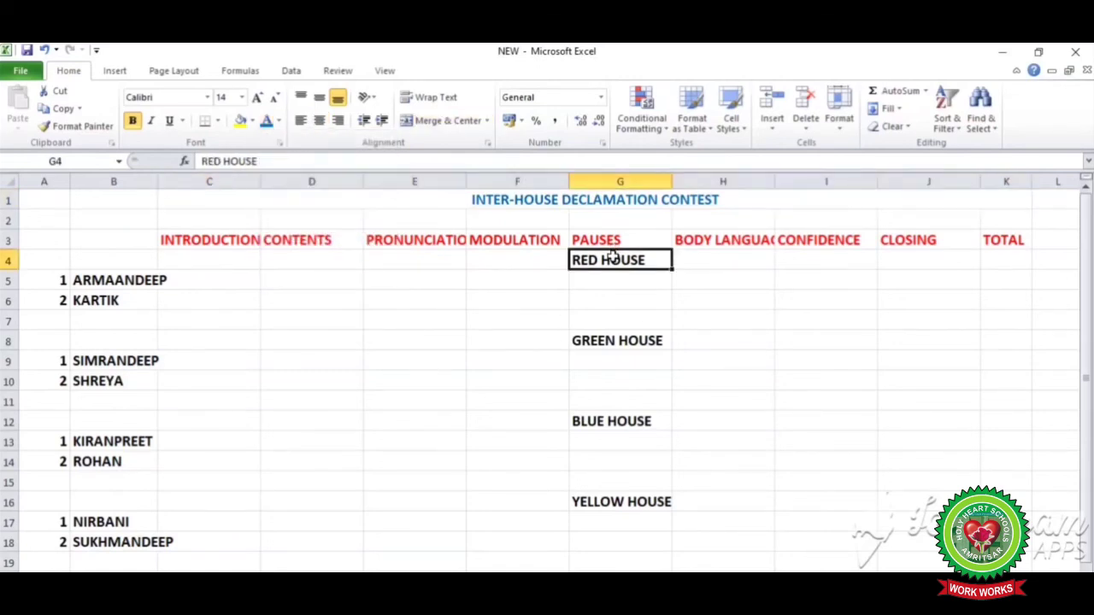
{"action": "left_click", "coordinate": [278, 121]}
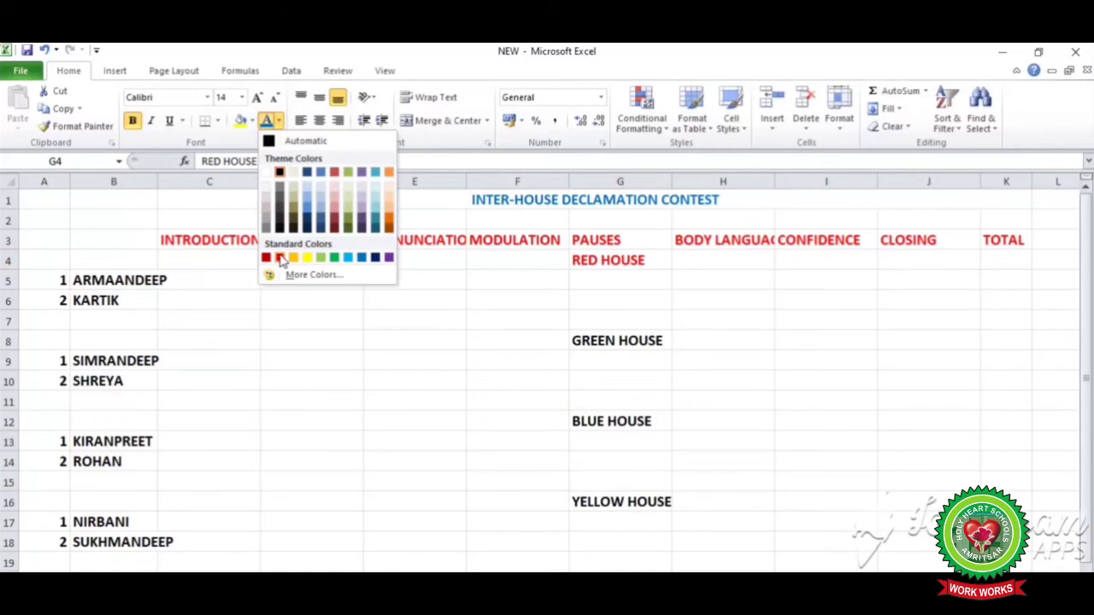
{"action": "left_click", "coordinate": [280, 257]}
{"action": "double_click", "coordinate": [582, 342]}
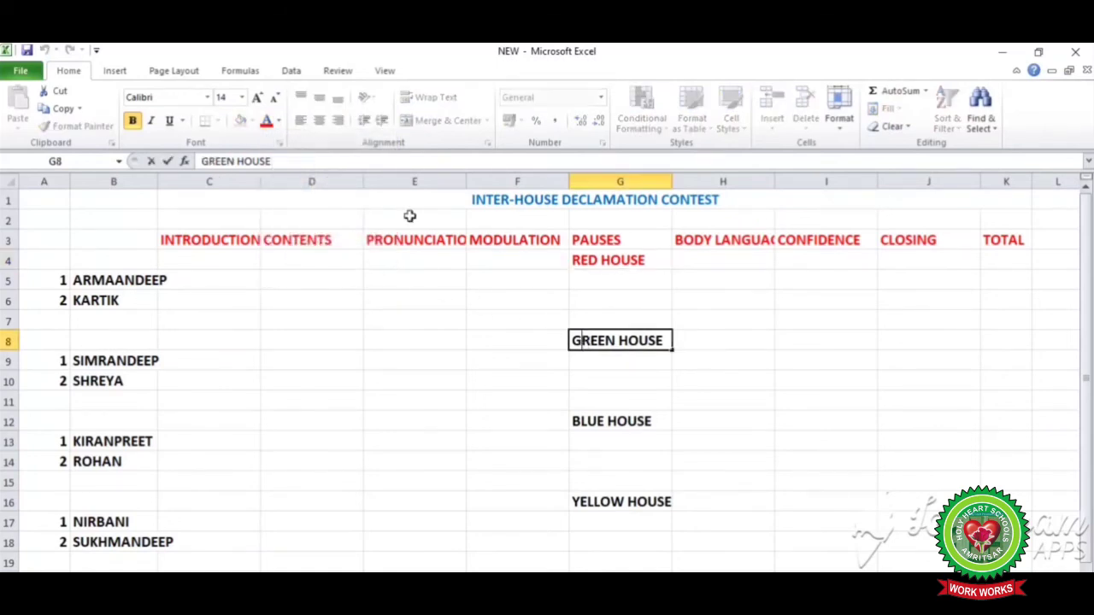
{"action": "left_click", "coordinate": [651, 322]}
{"action": "left_click", "coordinate": [654, 340]}
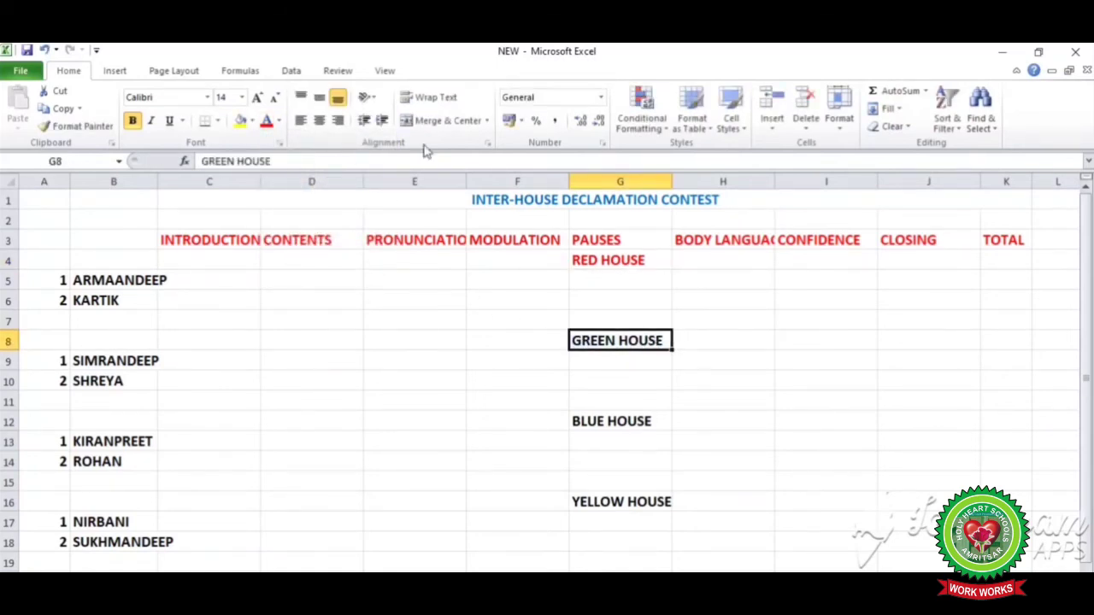
{"action": "left_click", "coordinate": [277, 120]}
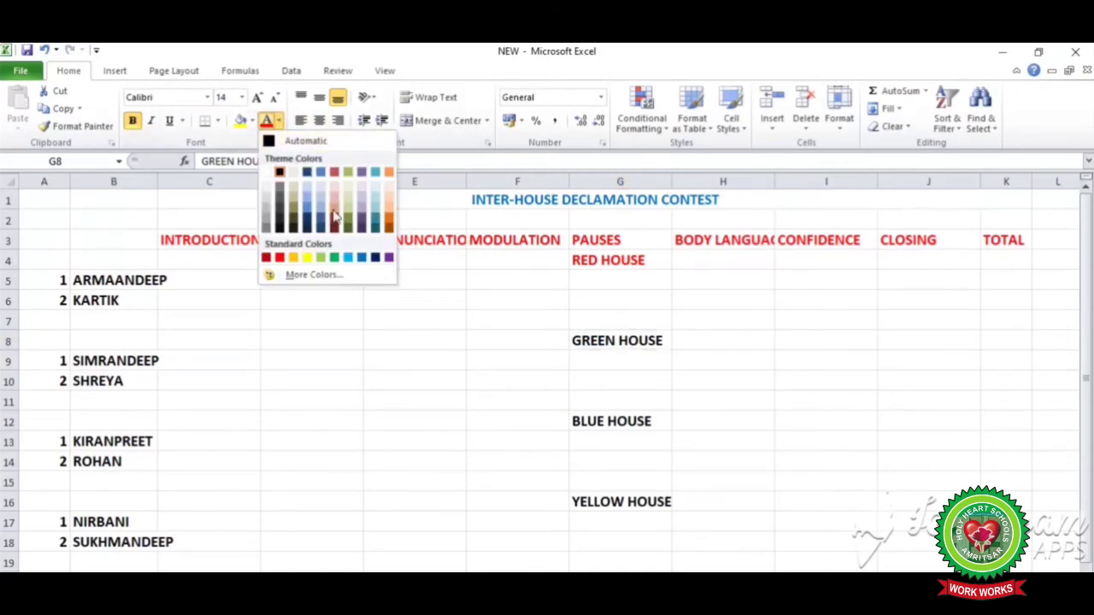
{"action": "left_click", "coordinate": [334, 258]}
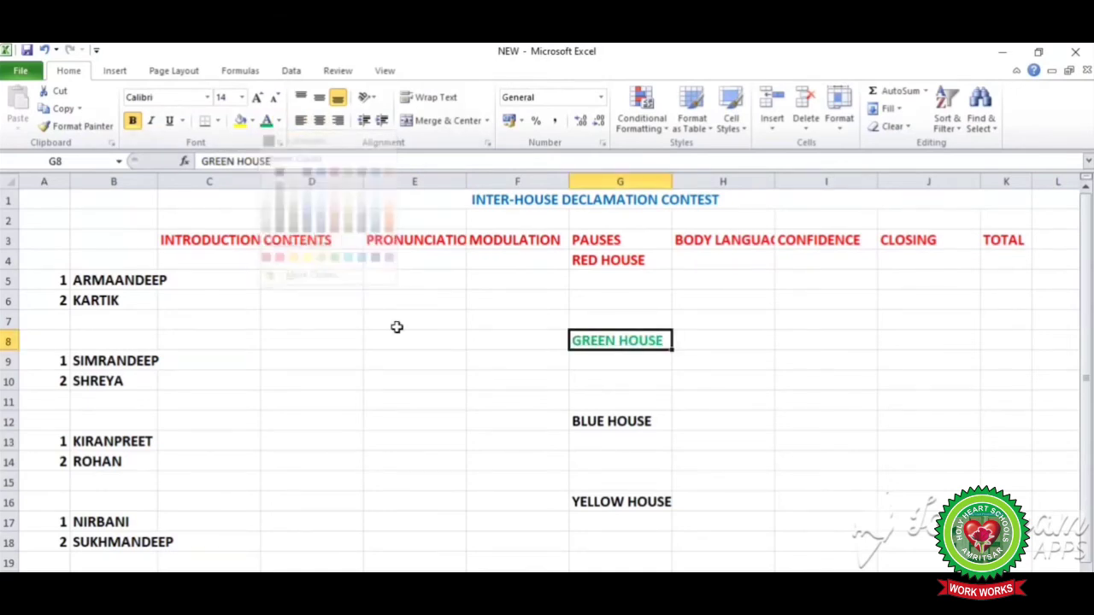
Set the font colour of the BLUE HOUSE label in G12 to blue and the YELLOW HOUSE label in G16 to yellow.
{"action": "left_click", "coordinate": [596, 415]}
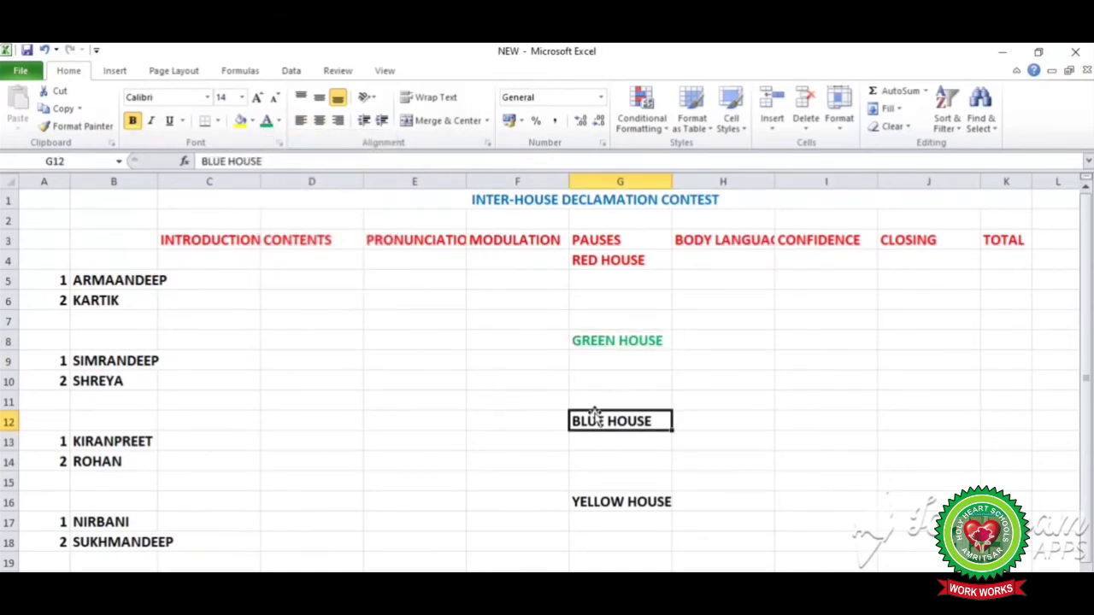
{"action": "left_click", "coordinate": [279, 121]}
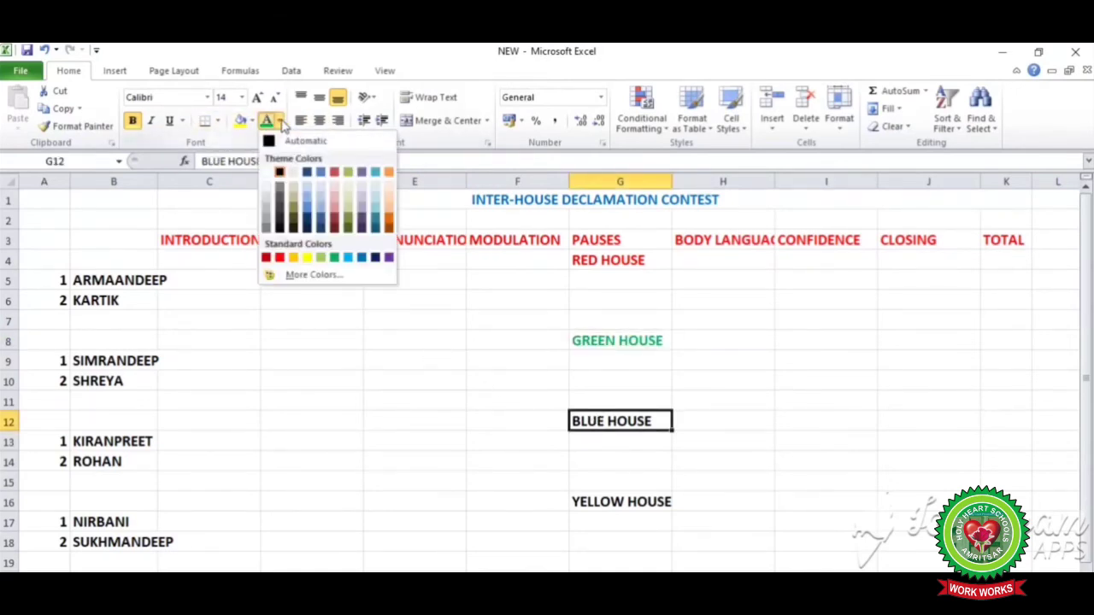
{"action": "left_click", "coordinate": [362, 258]}
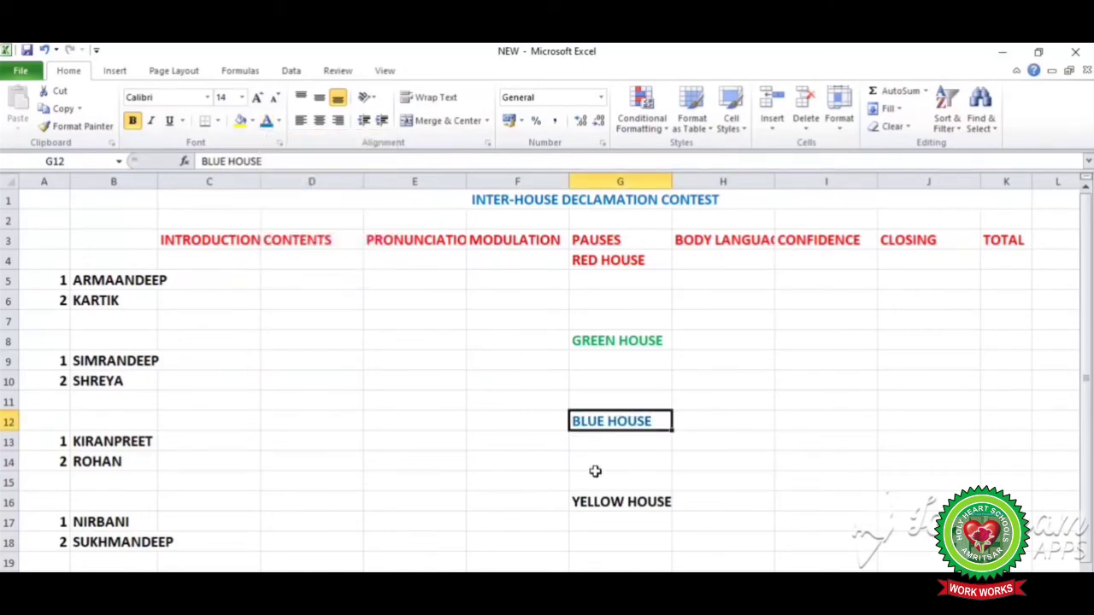
{"action": "left_click", "coordinate": [603, 503]}
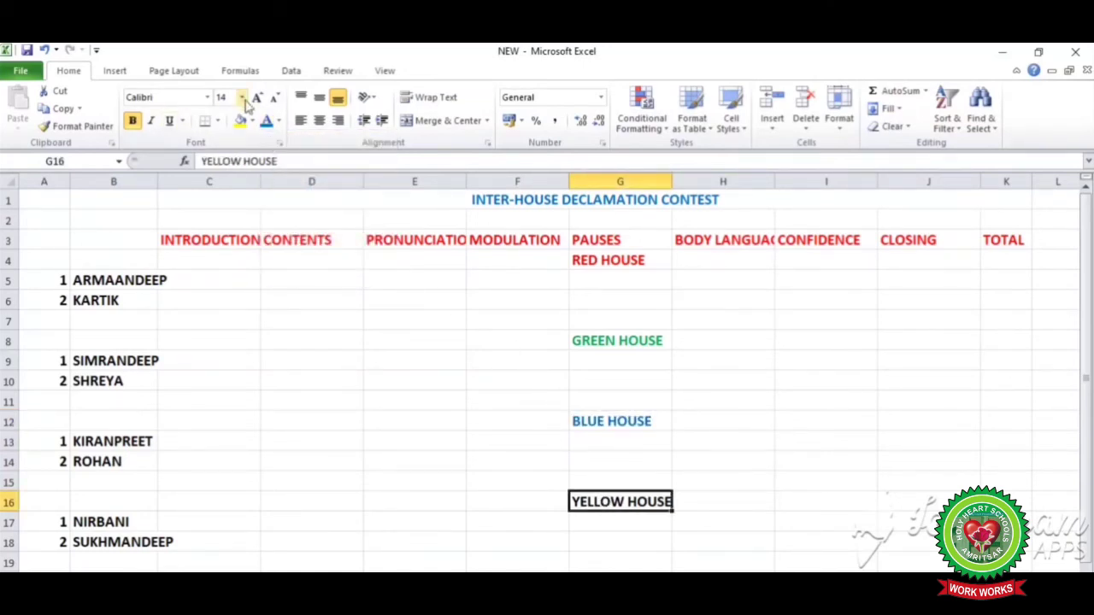
{"action": "left_click", "coordinate": [279, 124]}
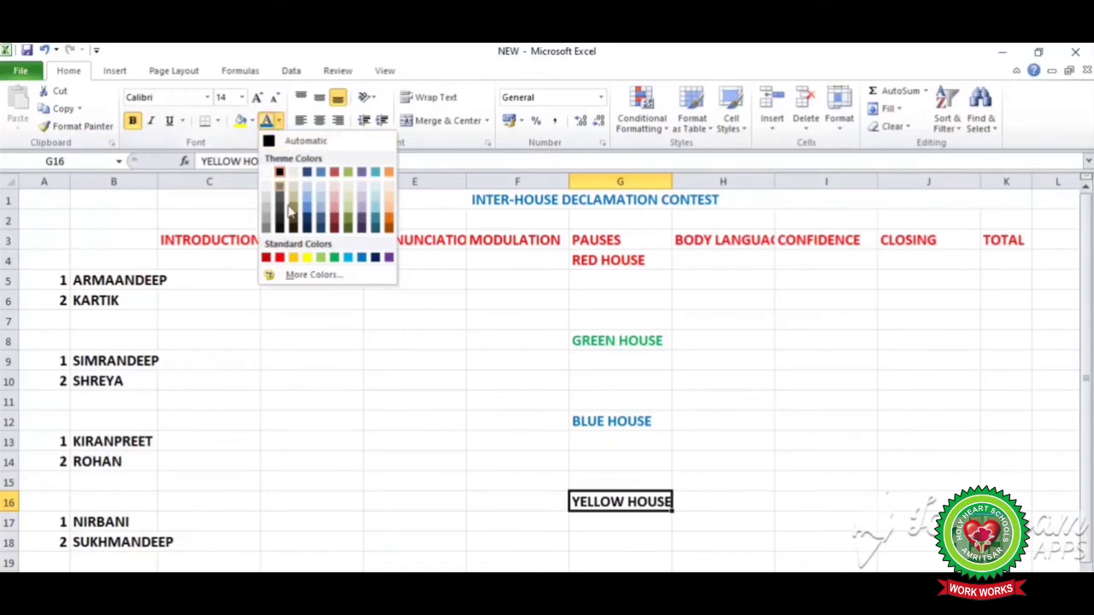
{"action": "left_click", "coordinate": [307, 258]}
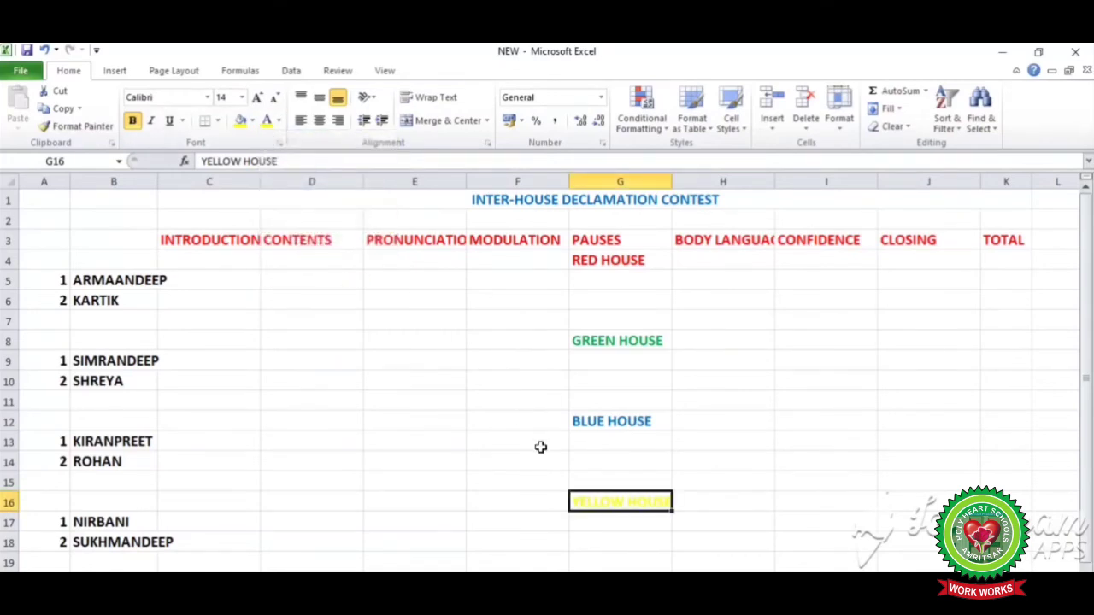
{"action": "left_click", "coordinate": [540, 446]}
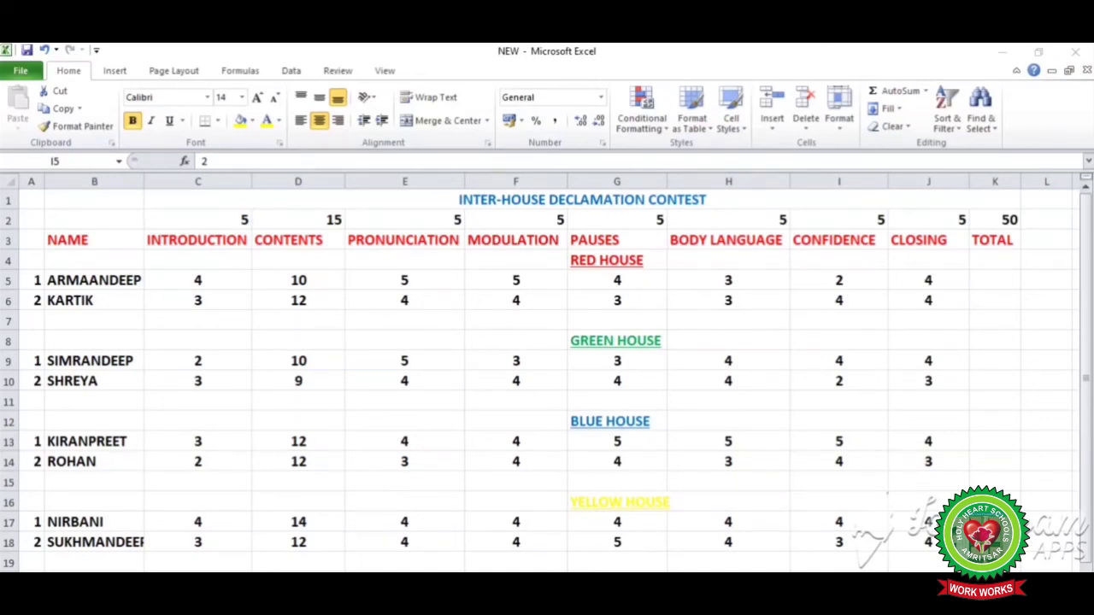
Total the scores of the two Red House participants in K5 and K6 with AutoSum, using =SUM(C5:J5) for the first.
{"action": "left_click", "coordinate": [982, 282]}
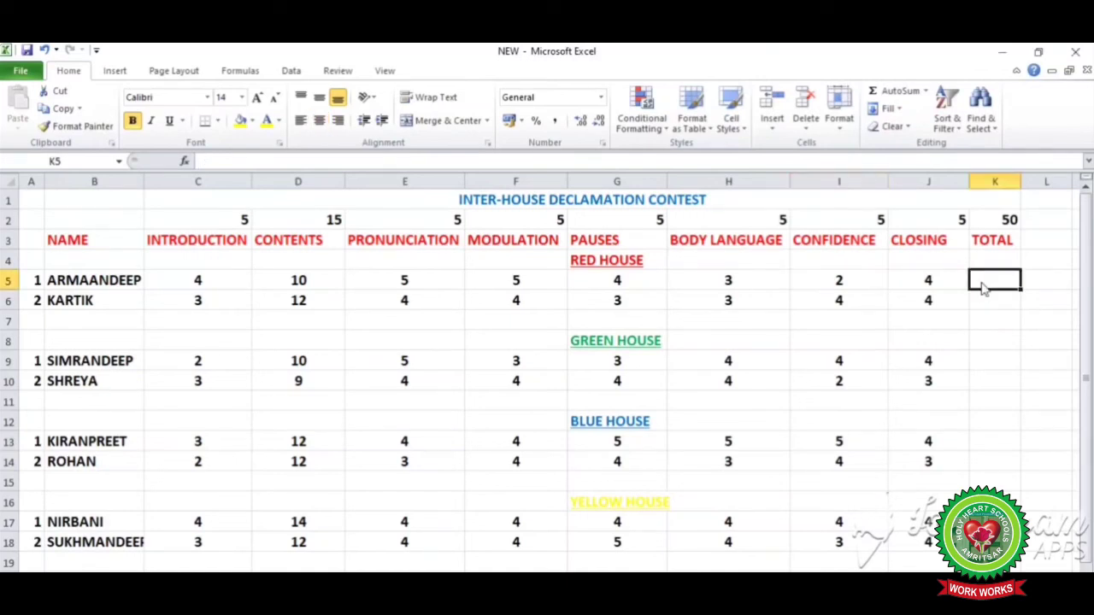
{"action": "left_click", "coordinate": [899, 91]}
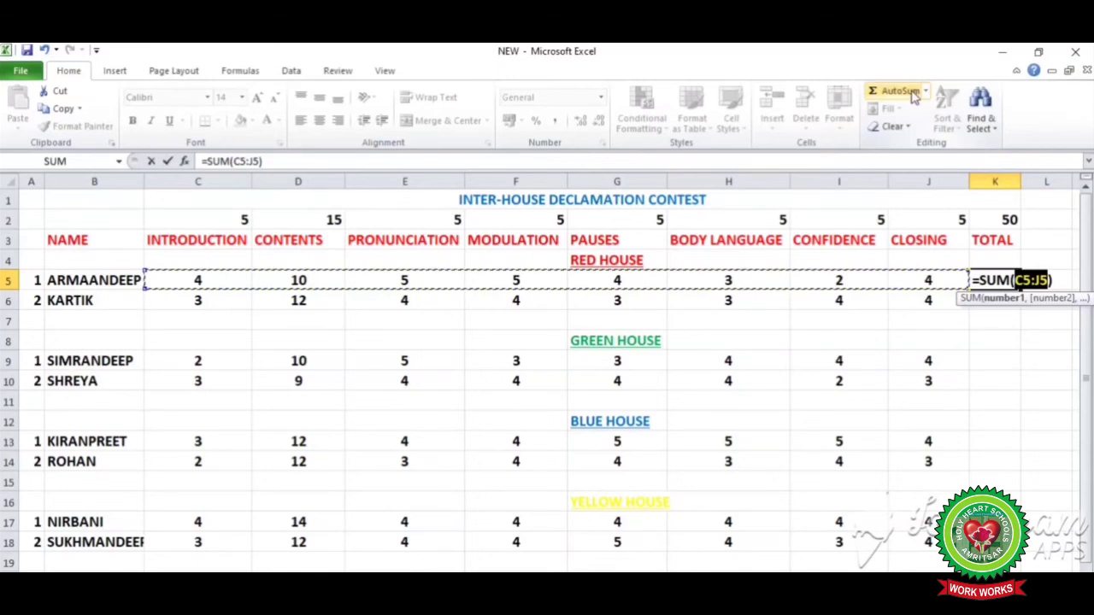
{"action": "key", "text": "Return"}
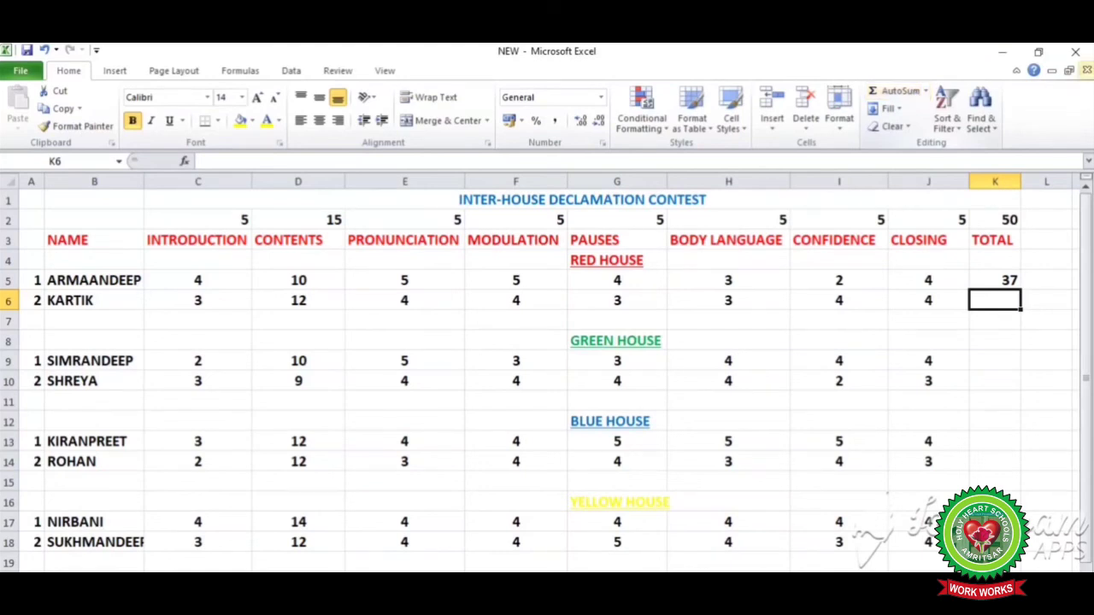
{"action": "left_click", "coordinate": [897, 92]}
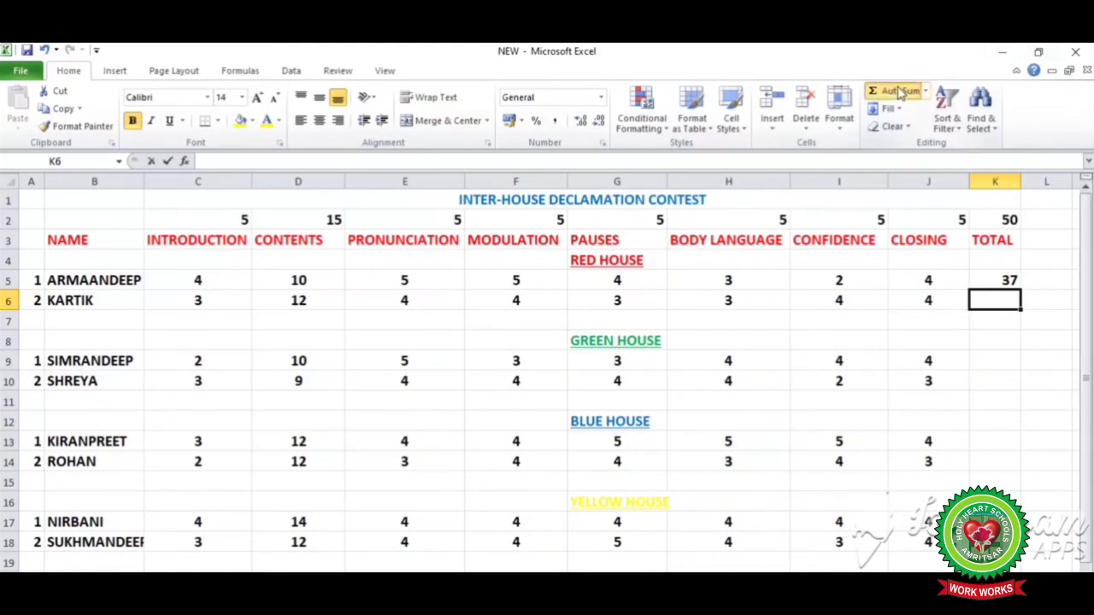
{"action": "key", "text": "Return"}
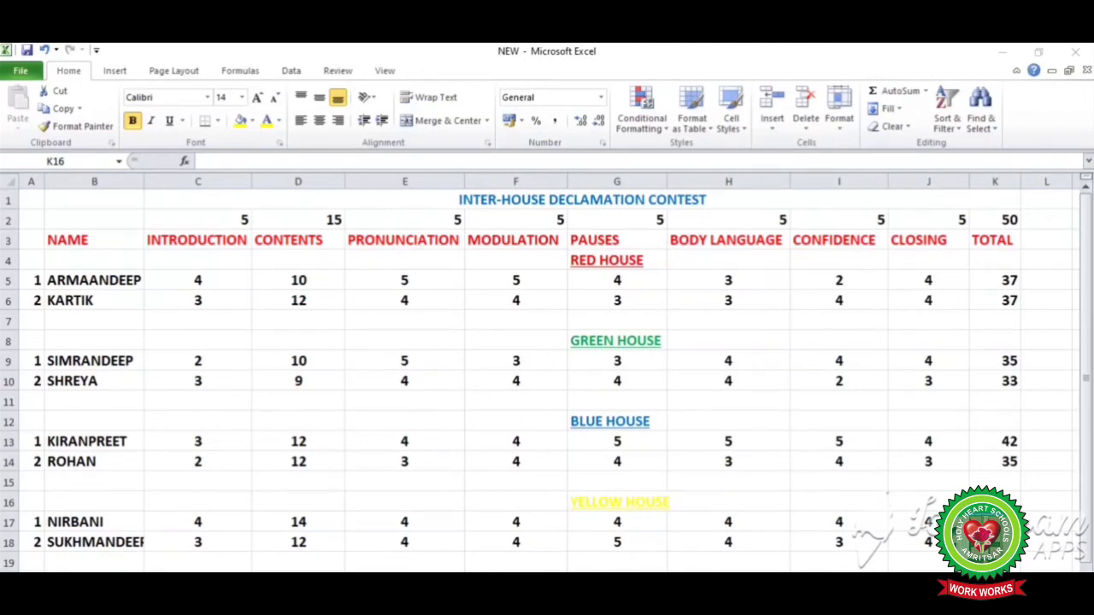
{"action": "left_click", "coordinate": [94, 219]}
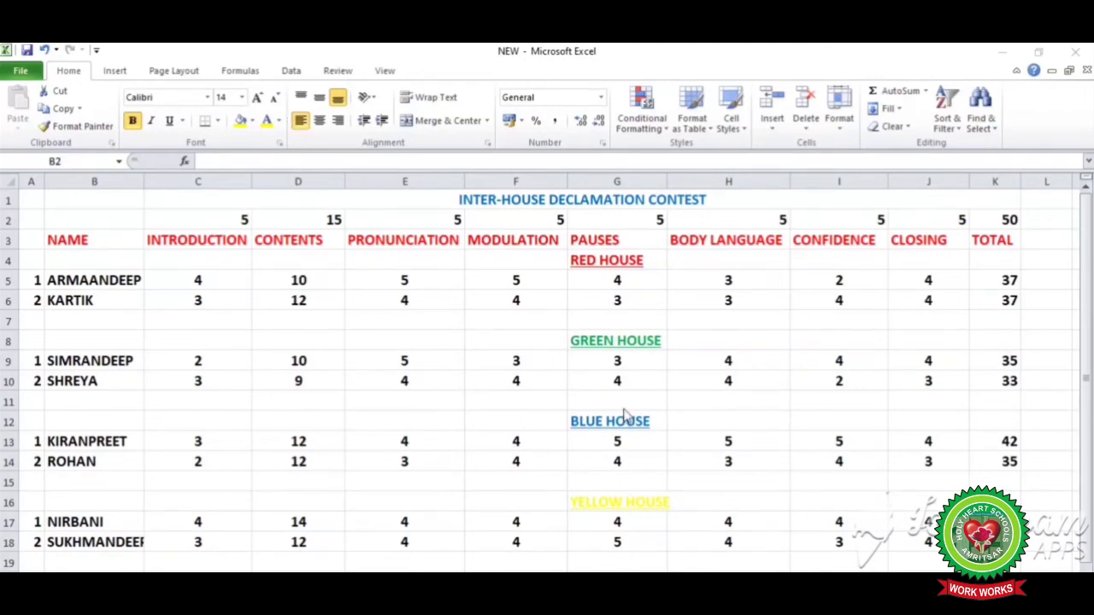